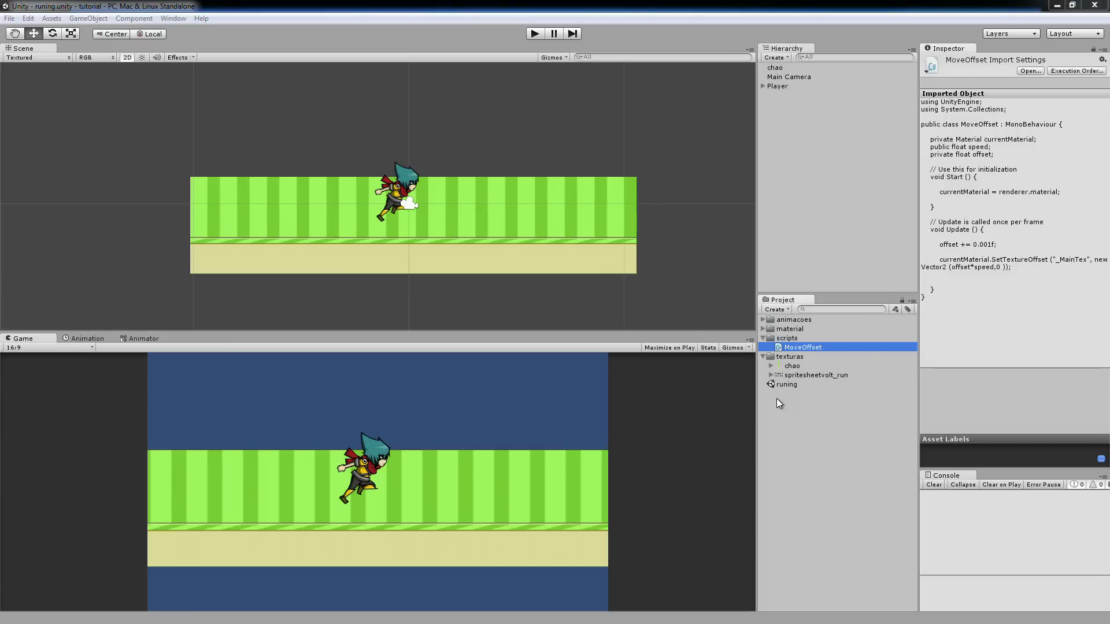
Step: Preview the scrolling scene twice, then centre the built game's 1280 x 720 configuration window
{"action": "left_click", "coordinate": [534, 36]}
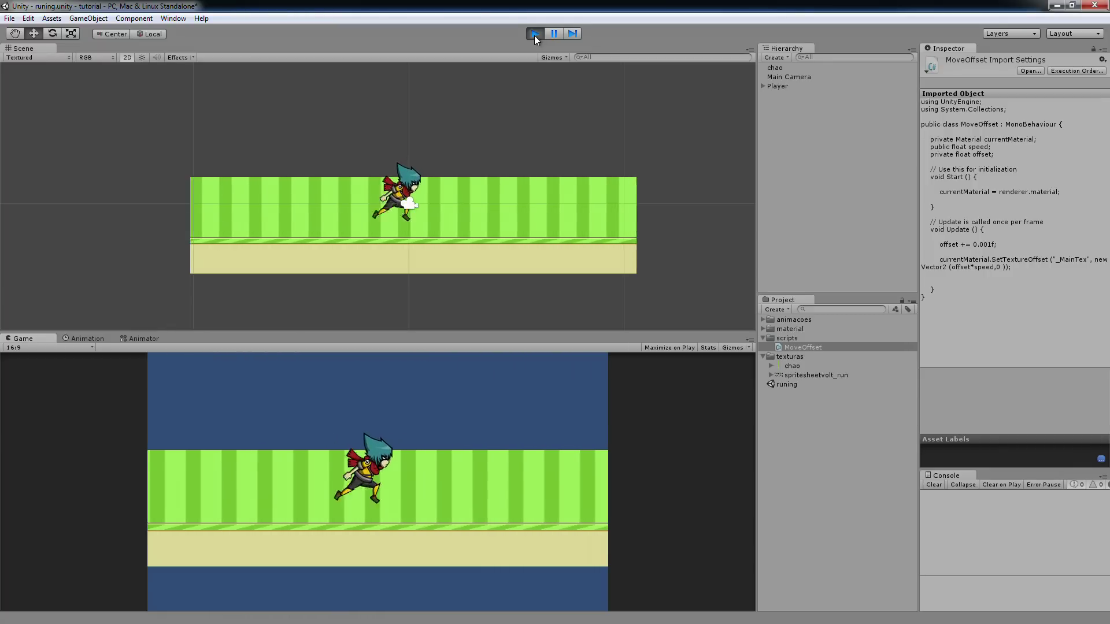
{"action": "left_click", "coordinate": [534, 35]}
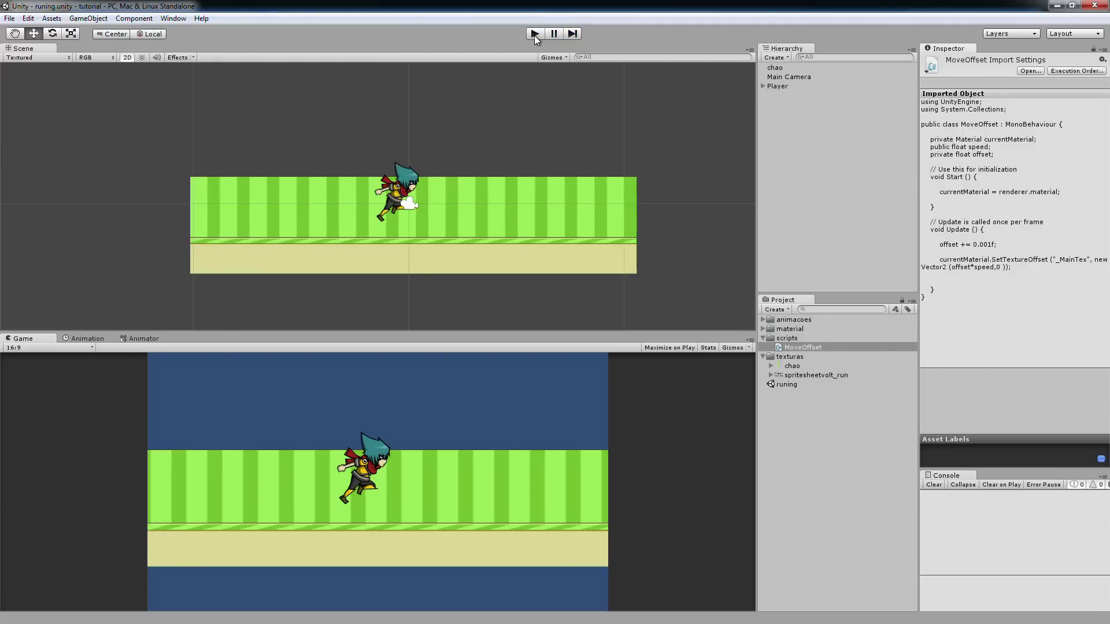
{"action": "left_click", "coordinate": [534, 36]}
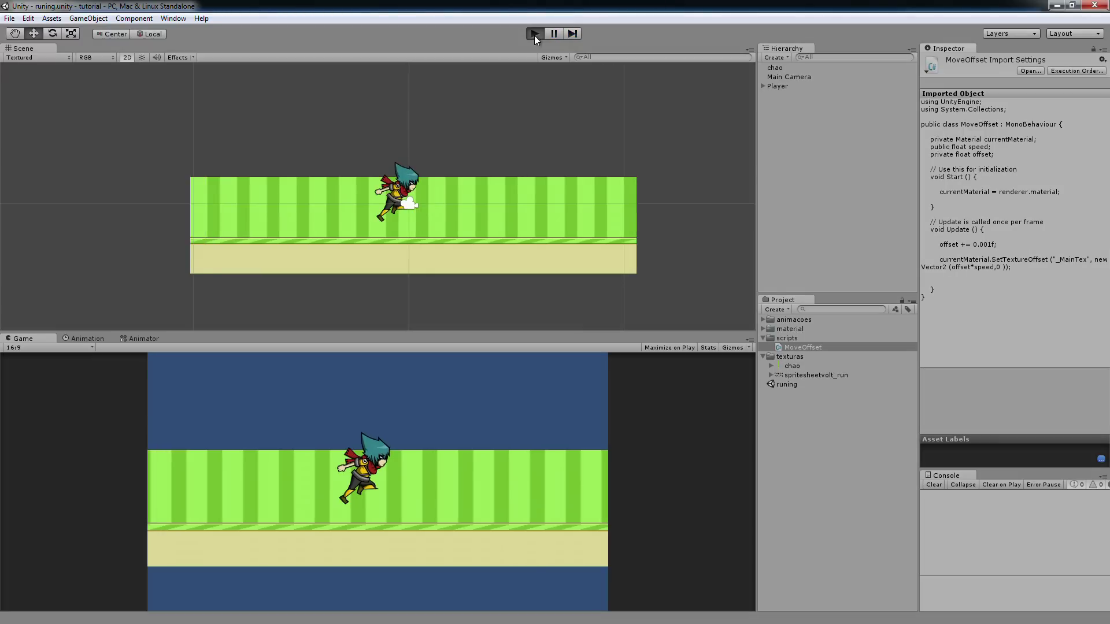
{"action": "left_click", "coordinate": [538, 38]}
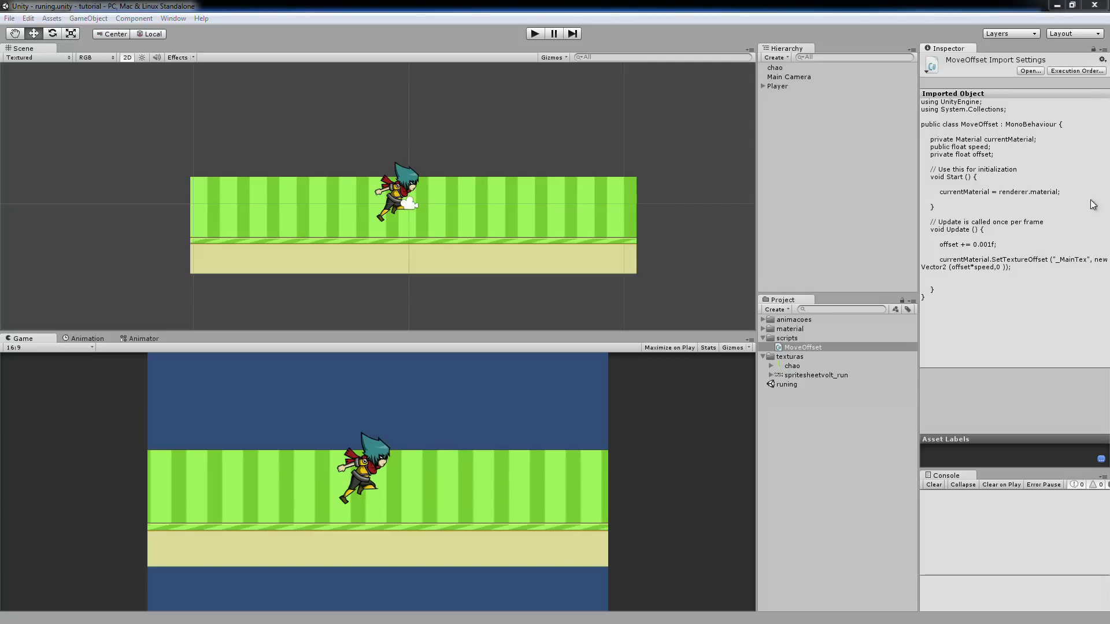
{"action": "mouse_move", "coordinate": [1095, 151]}
{"action": "left_mouse_down"}
{"action": "mouse_move", "coordinate": [614, 164]}
{"action": "mouse_move", "coordinate": [499, 139]}
{"action": "mouse_move", "coordinate": [548, 170]}
{"action": "mouse_move", "coordinate": [511, 150]}
{"action": "left_mouse_up"}
Step: Launch the built game windowed at 1280 x 720 and position its window over the editor
{"action": "left_click", "coordinate": [533, 310]}
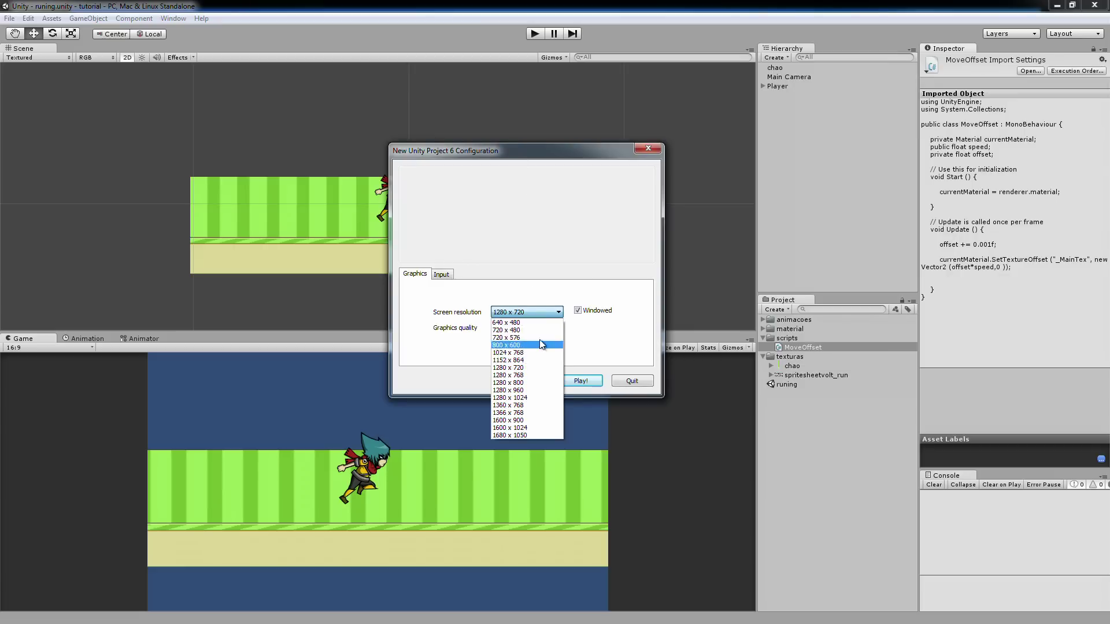
{"action": "left_click", "coordinate": [517, 368]}
{"action": "left_click", "coordinate": [580, 381]}
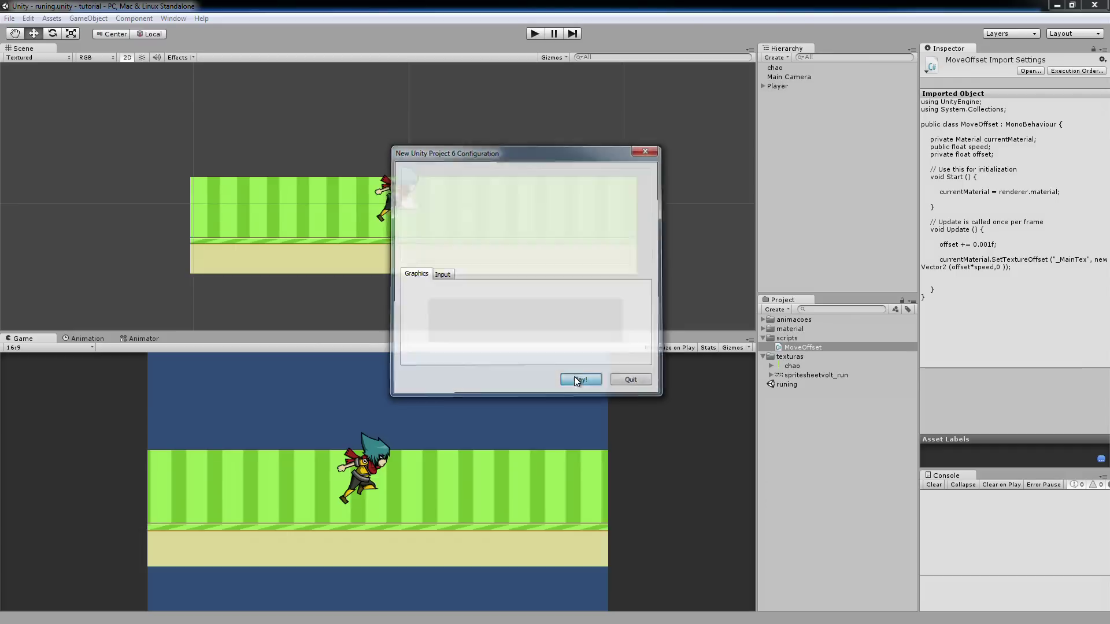
{"action": "left_click_drag", "start_coordinate": [396, 95], "coordinate": [439, 99]}
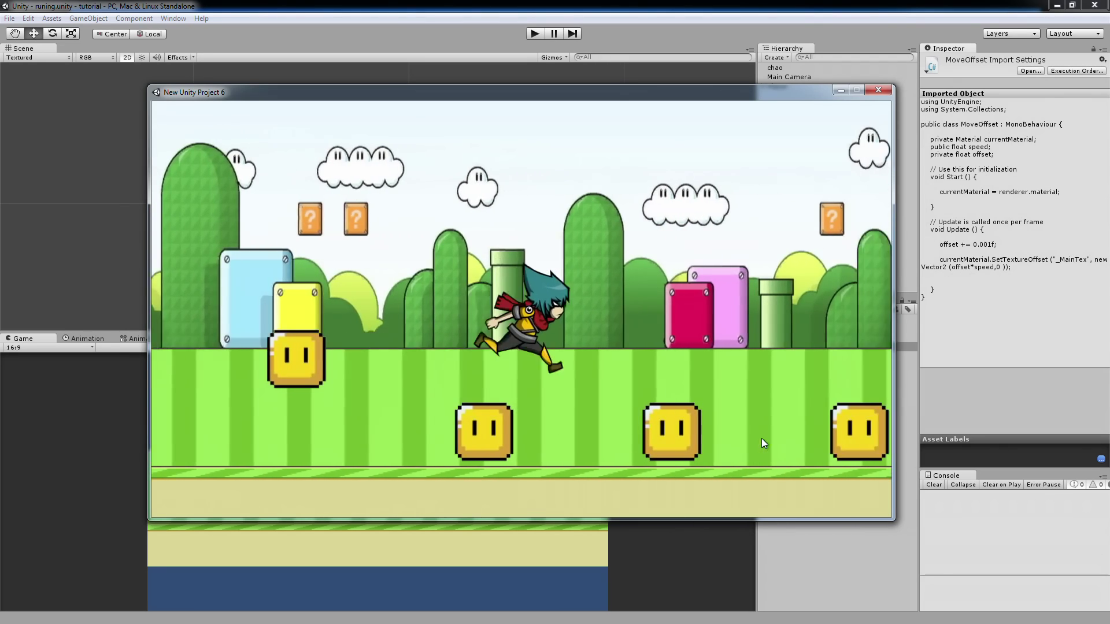
Step: Make the runner jump six times over blocks while the scenery scrolls
{"action": "key", "text": "space"}
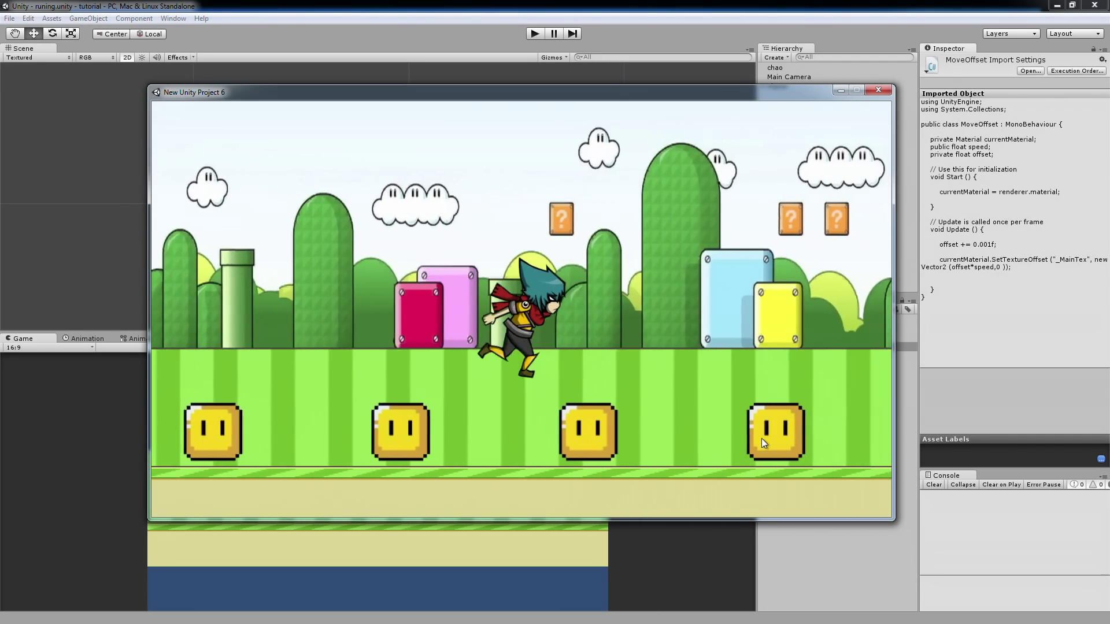
{"action": "key", "text": "space"}
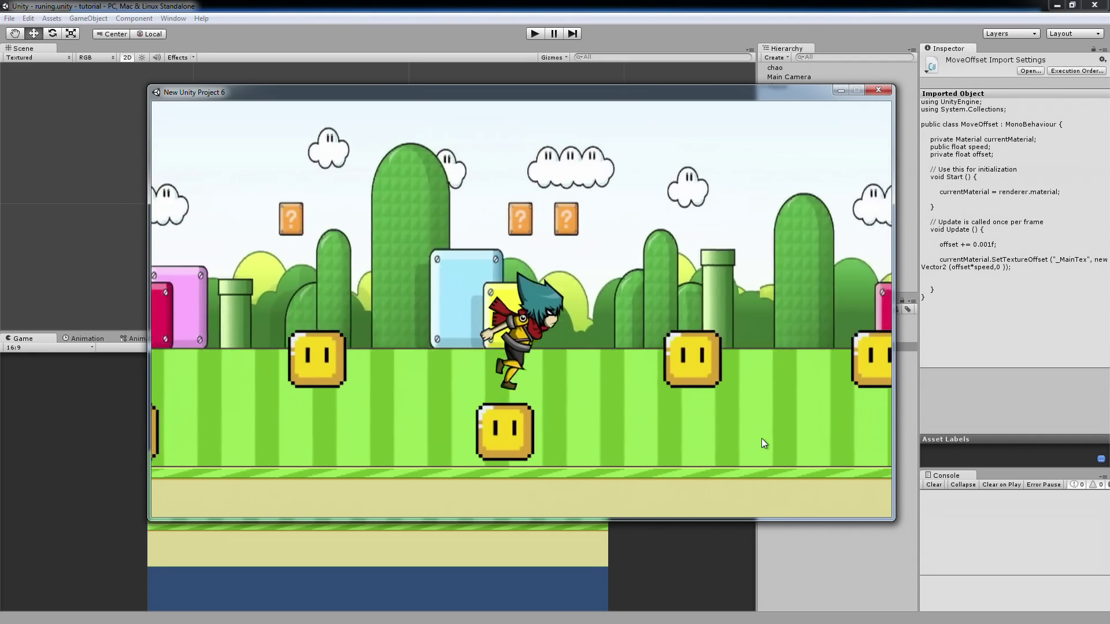
{"action": "key", "text": "space"}
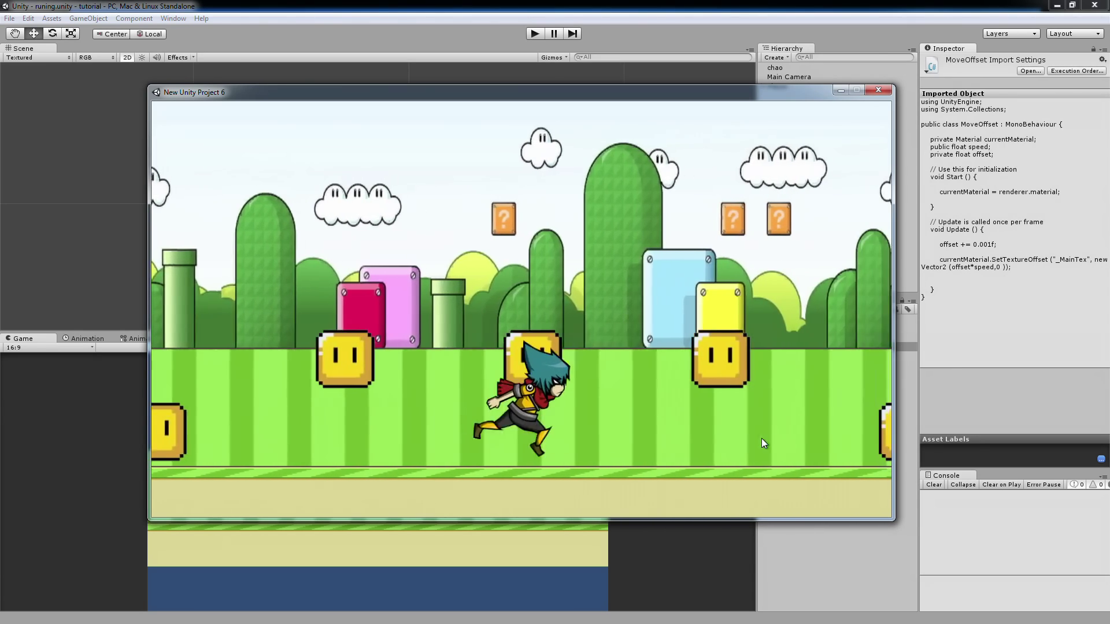
{"action": "key", "text": "space"}
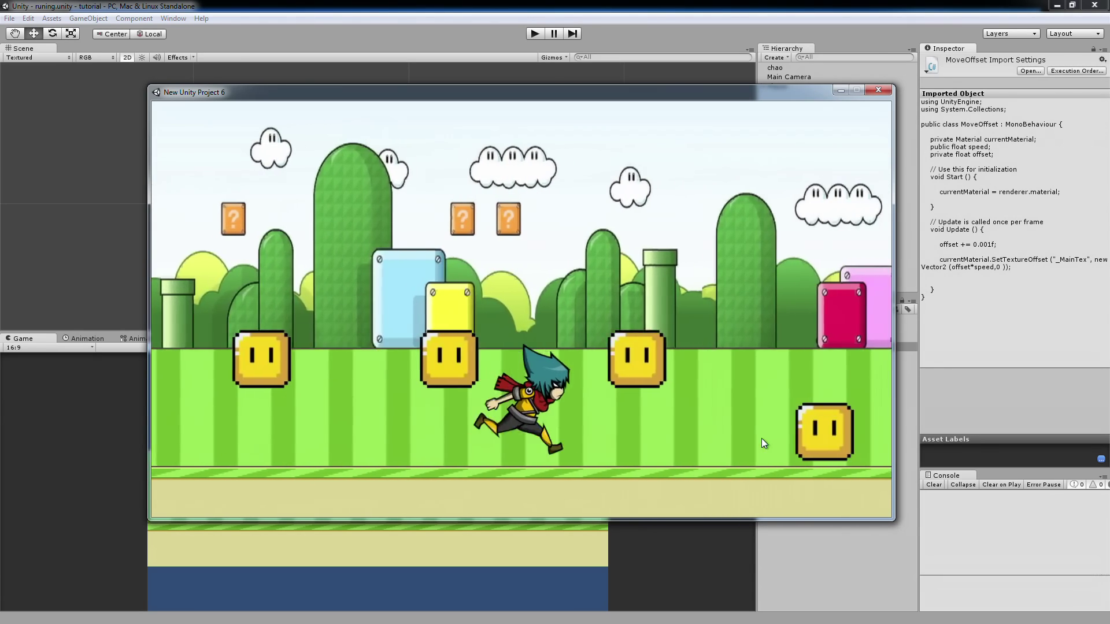
{"action": "key", "text": "space"}
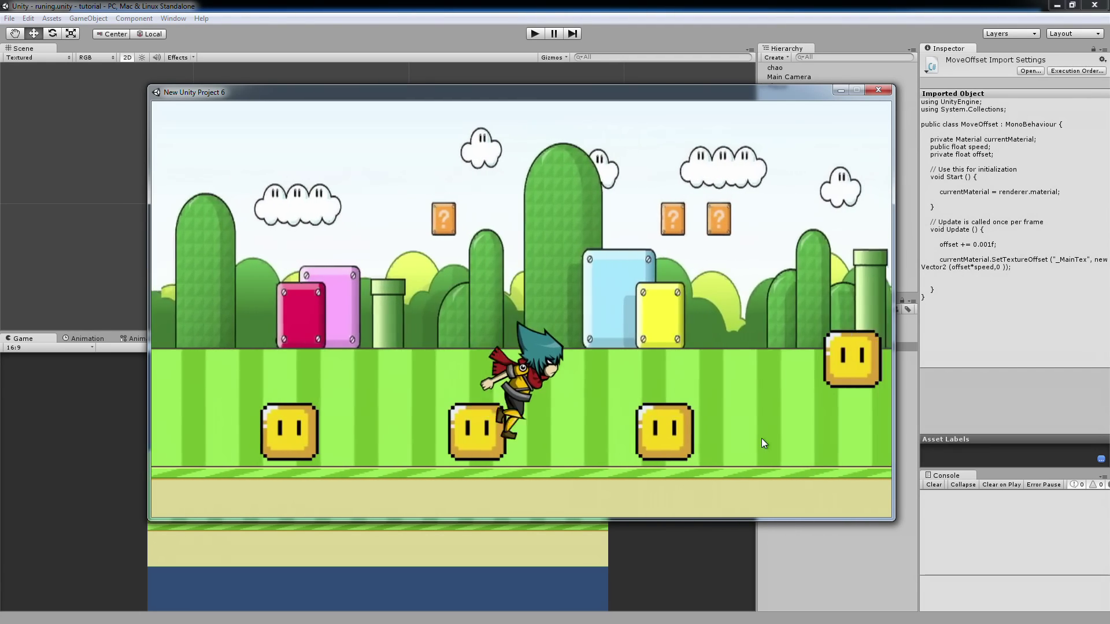
{"action": "key", "text": "space"}
Step: Close the game, select the chao ground, recentre the scene view, and select Player
{"action": "left_click", "coordinate": [877, 90]}
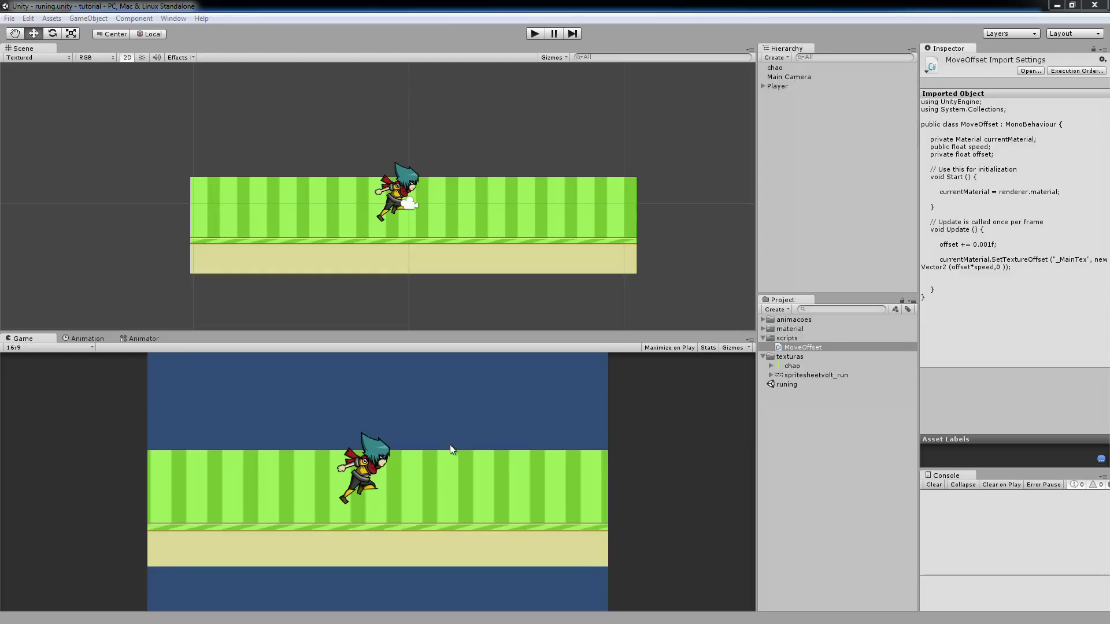
{"action": "left_click", "coordinate": [432, 252]}
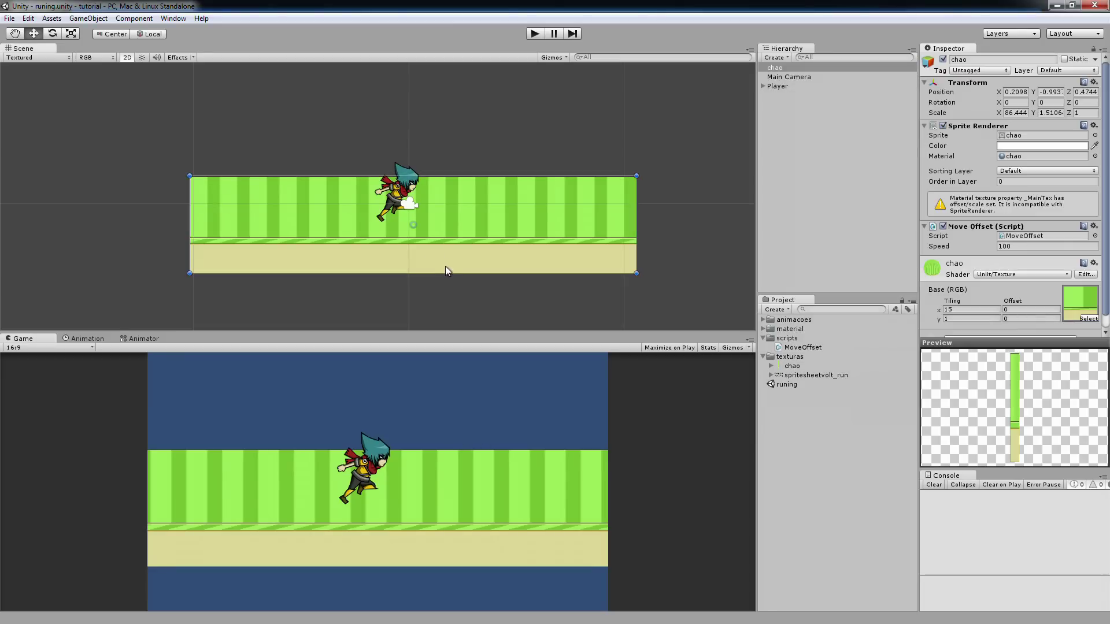
{"action": "scroll", "coordinate": [456, 249], "scroll_direction": "down", "scroll_amount": 1}
{"action": "left_click", "coordinate": [630, 194]}
{"action": "middle_click_drag", "start_coordinate": [631, 195], "coordinate": [673, 186]}
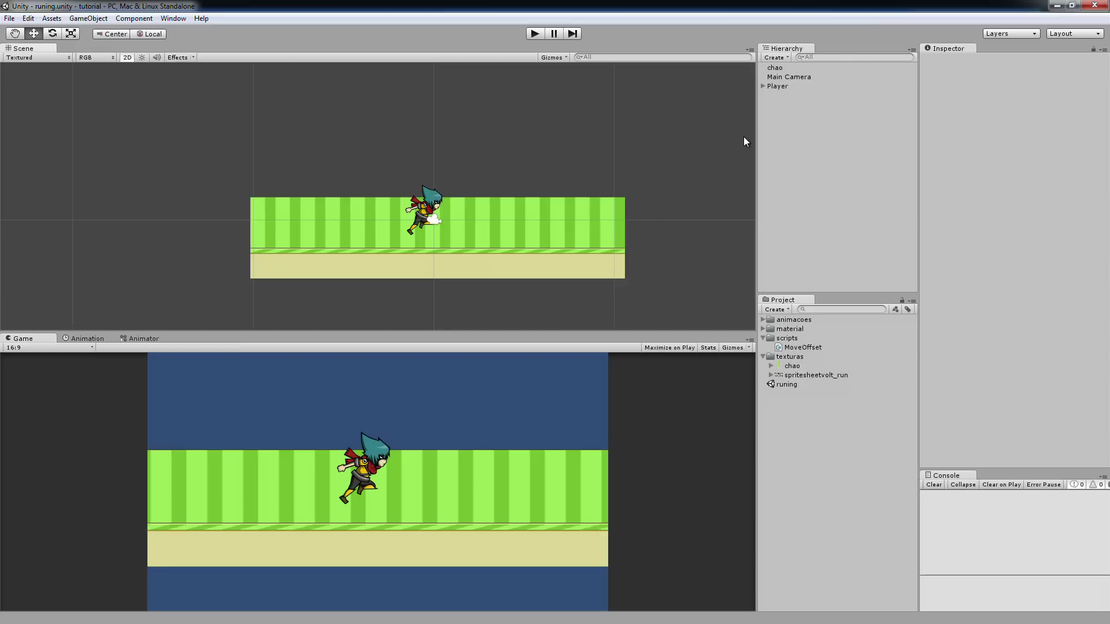
{"action": "left_click", "coordinate": [772, 88]}
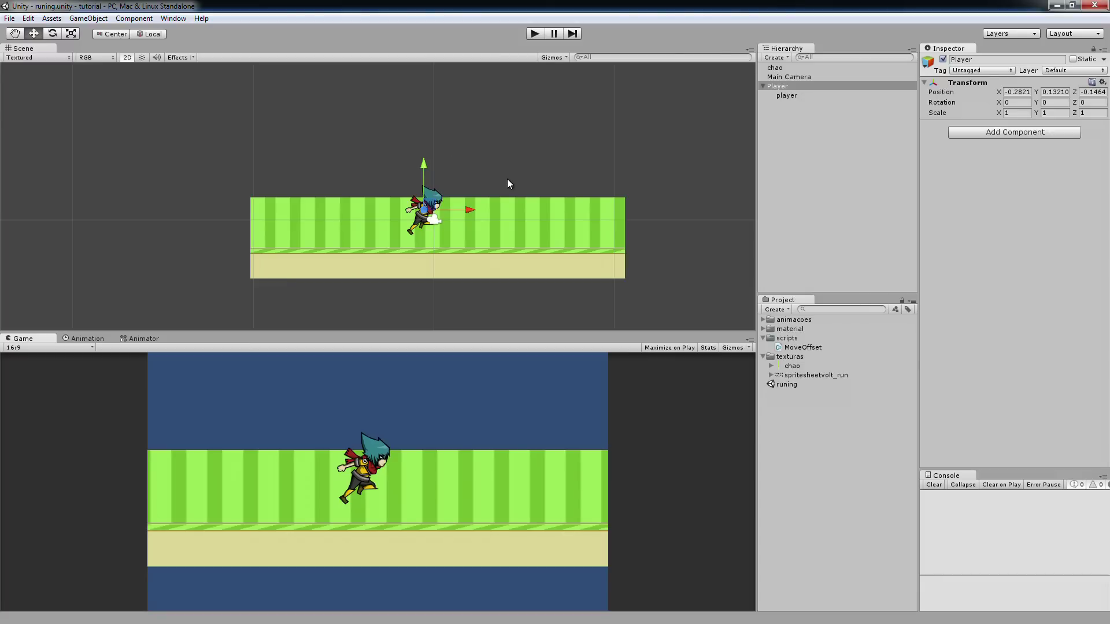
Step: Clear the selection, then select the runing scene and the MoveOffset script to view its code
{"action": "left_click", "coordinate": [9, 18]}
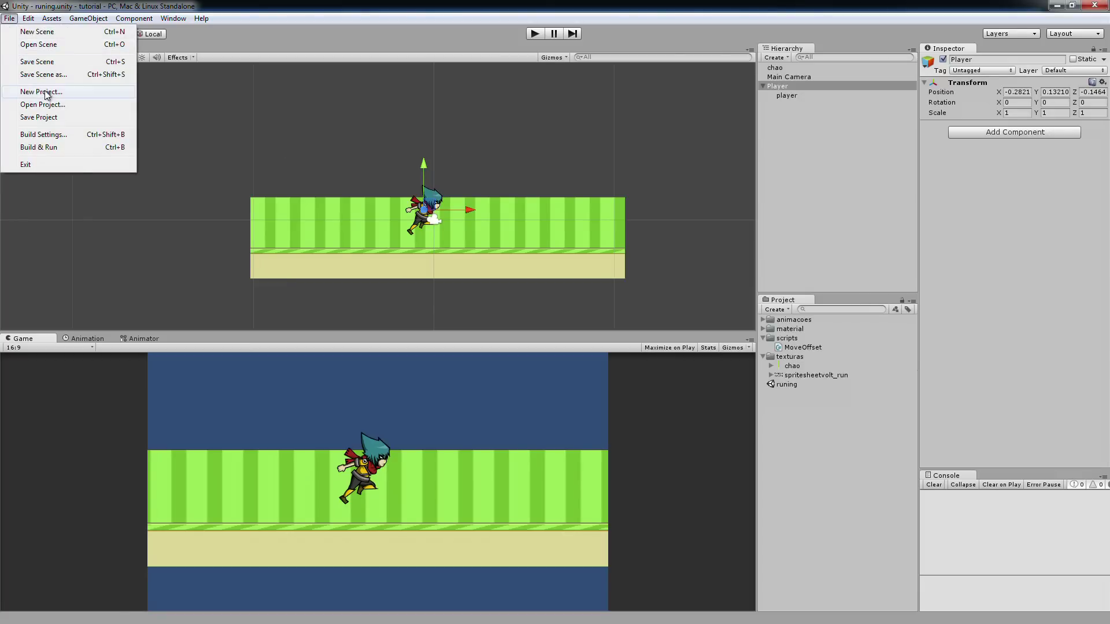
{"action": "left_click", "coordinate": [442, 257]}
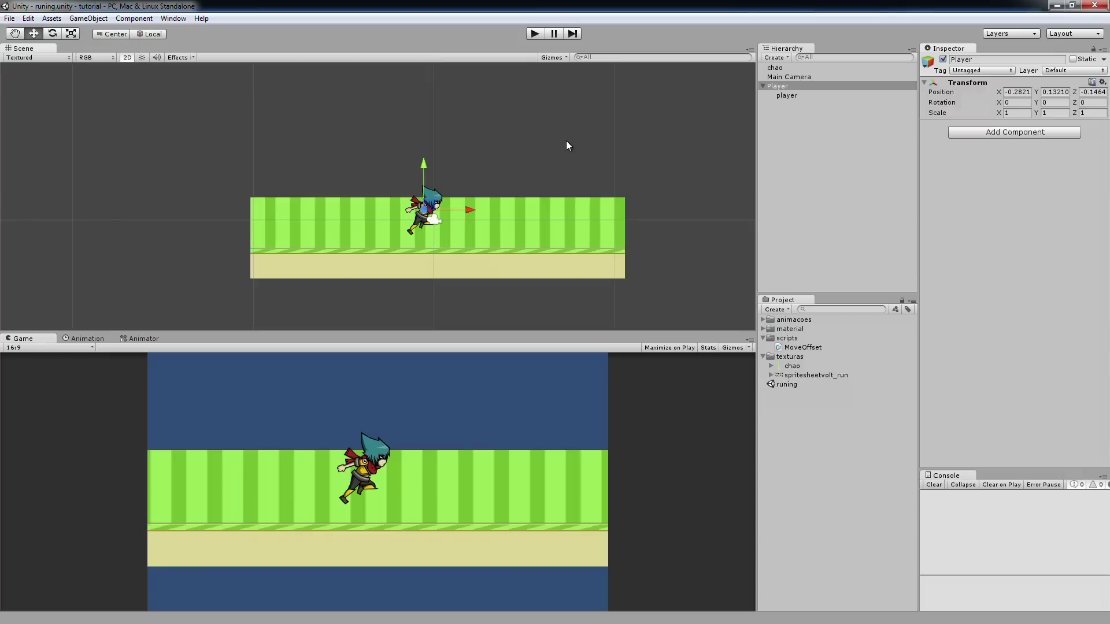
{"action": "left_click", "coordinate": [566, 140]}
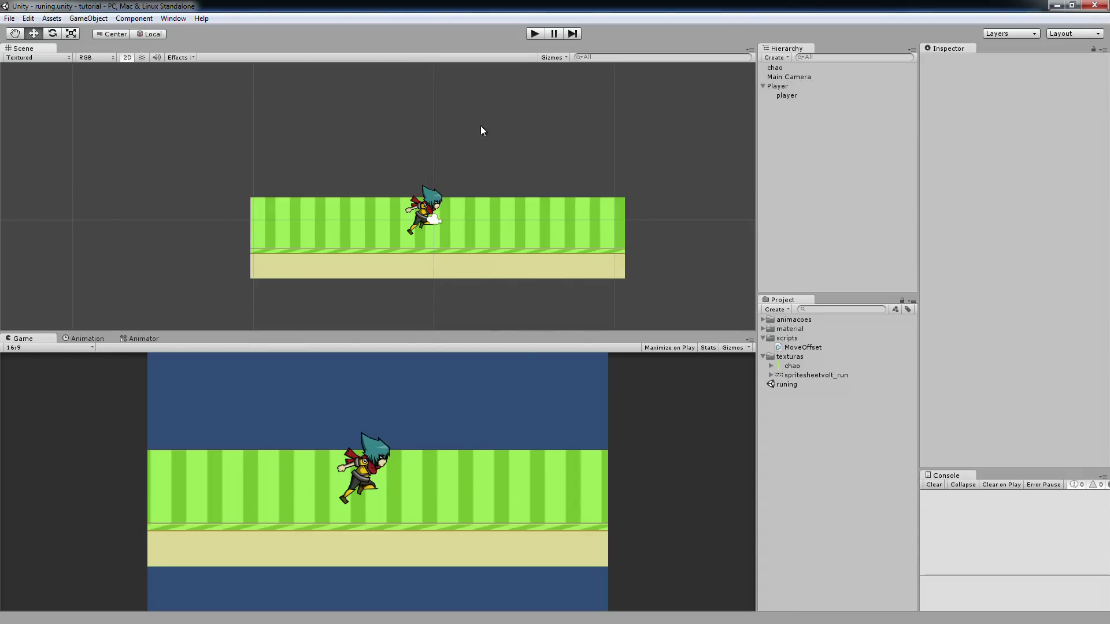
{"action": "left_click", "coordinate": [785, 384]}
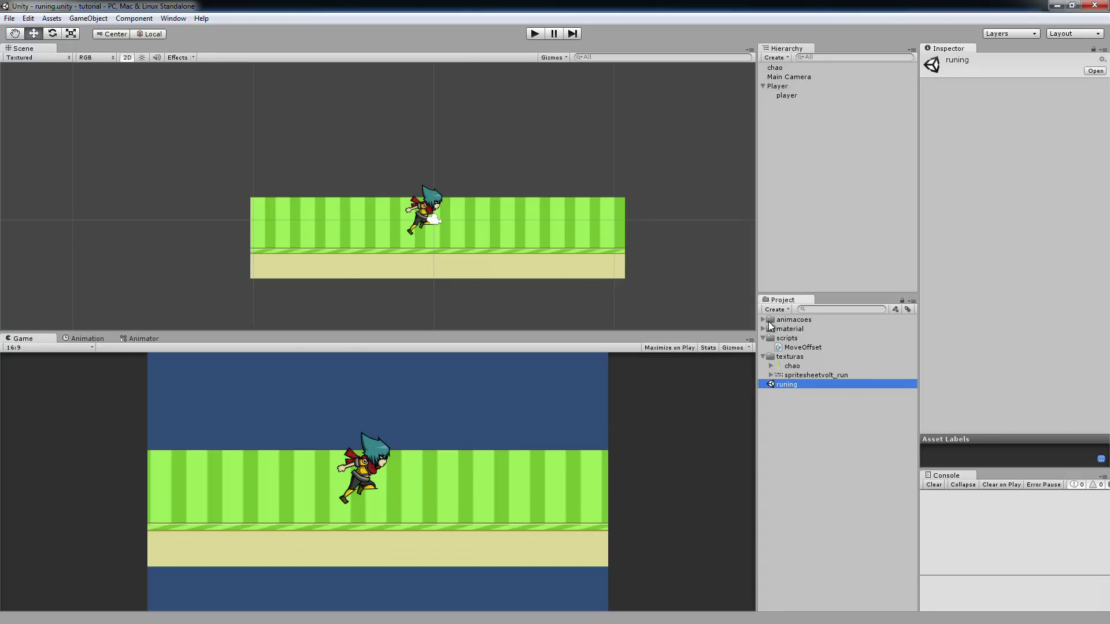
{"action": "left_click", "coordinate": [805, 350]}
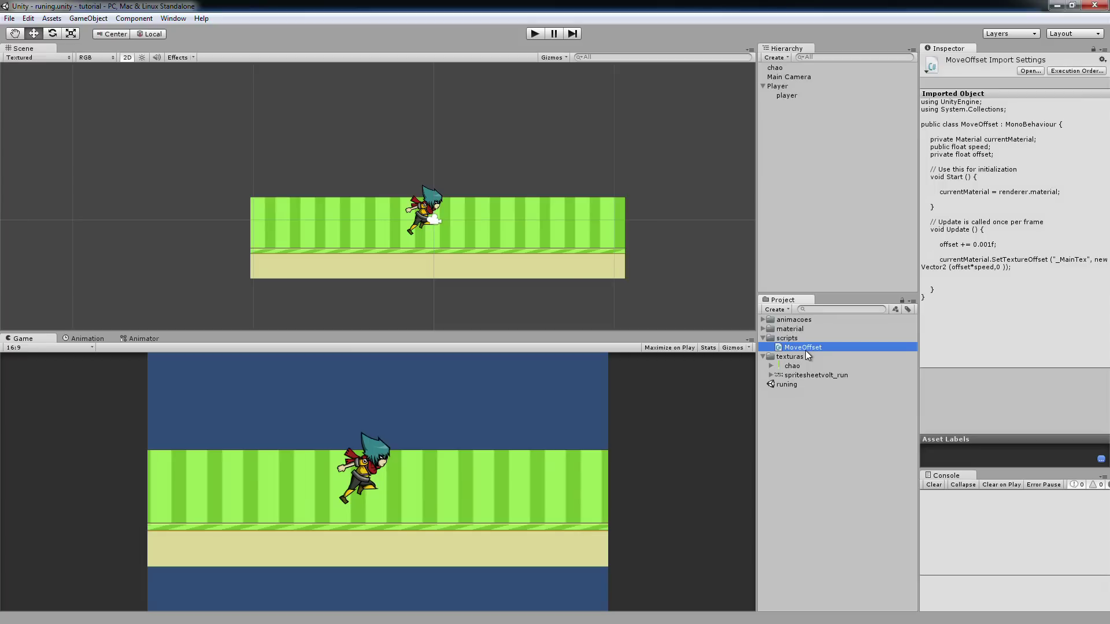
Step: Open MoveOffset.cs in MonoDevelop to review its SetTextureOffset code, then minimise it
{"action": "double_click", "coordinate": [806, 351]}
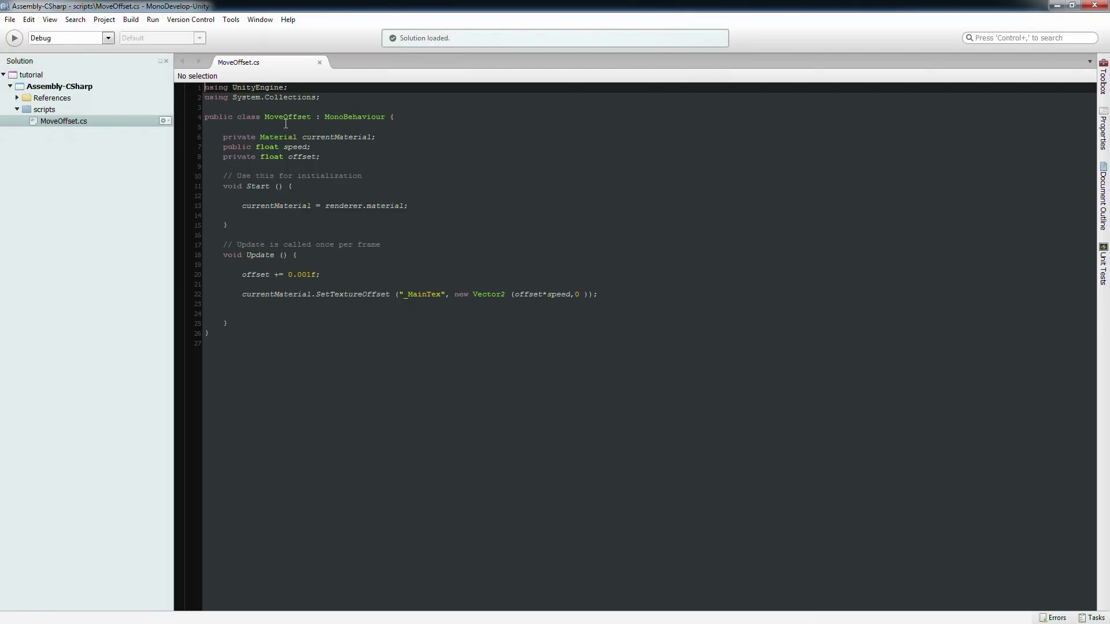
{"action": "right_click", "coordinate": [415, 356]}
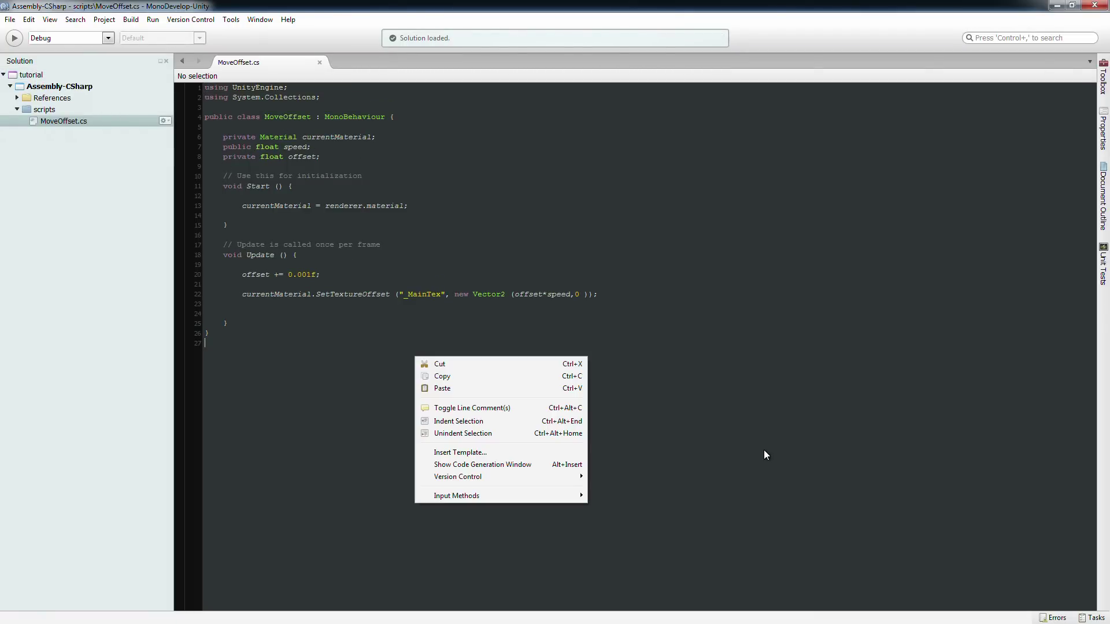
{"action": "key", "text": "Escape"}
{"action": "left_click", "coordinate": [1056, 6]}
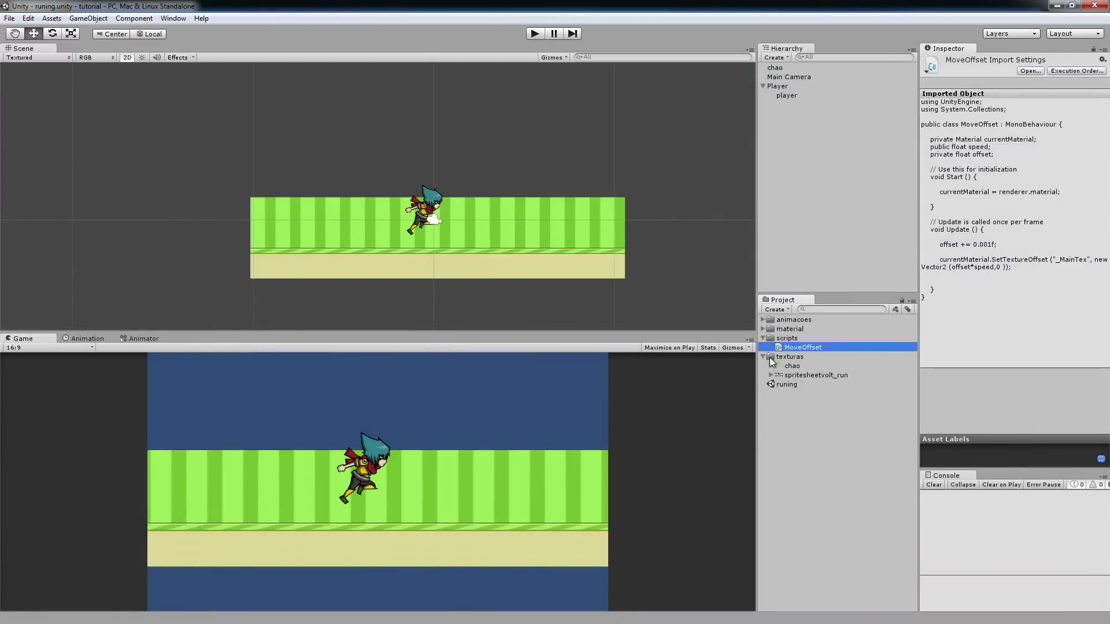
Step: Inspect the chao material in its folder and view its preview from the top
{"action": "left_click", "coordinate": [764, 331]}
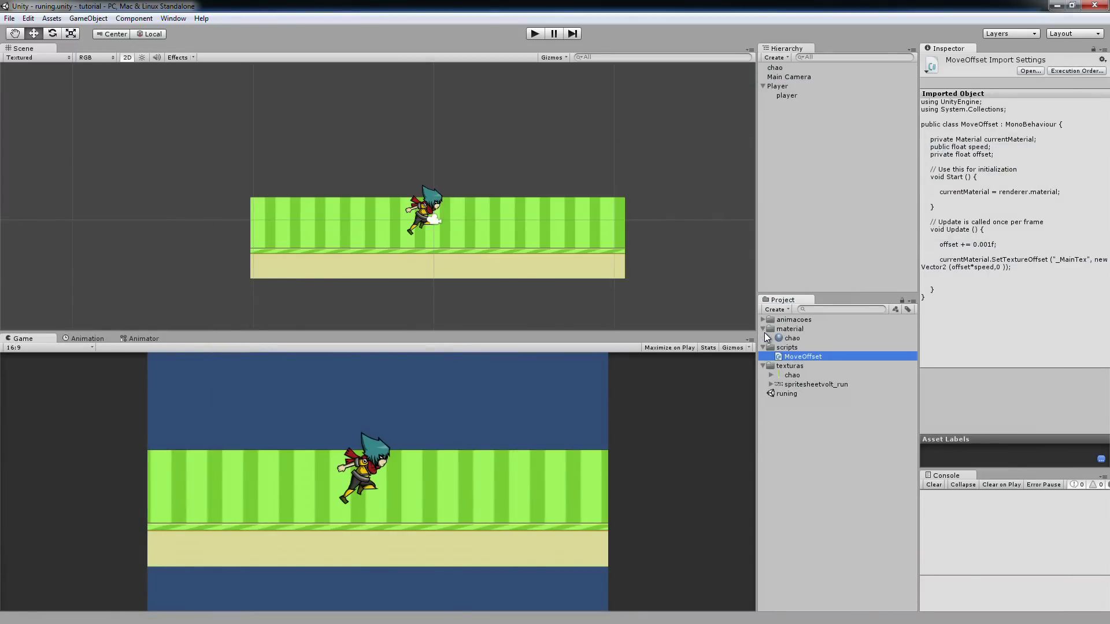
{"action": "left_click", "coordinate": [790, 338]}
{"action": "mouse_move", "coordinate": [1006, 394]}
{"action": "left_mouse_down"}
{"action": "mouse_move", "coordinate": [1038, 338]}
{"action": "mouse_move", "coordinate": [1064, 409]}
{"action": "mouse_move", "coordinate": [1024, 455]}
{"action": "mouse_move", "coordinate": [940, 415]}
{"action": "mouse_move", "coordinate": [998, 332]}
{"action": "mouse_move", "coordinate": [984, 360]}
{"action": "left_mouse_up"}
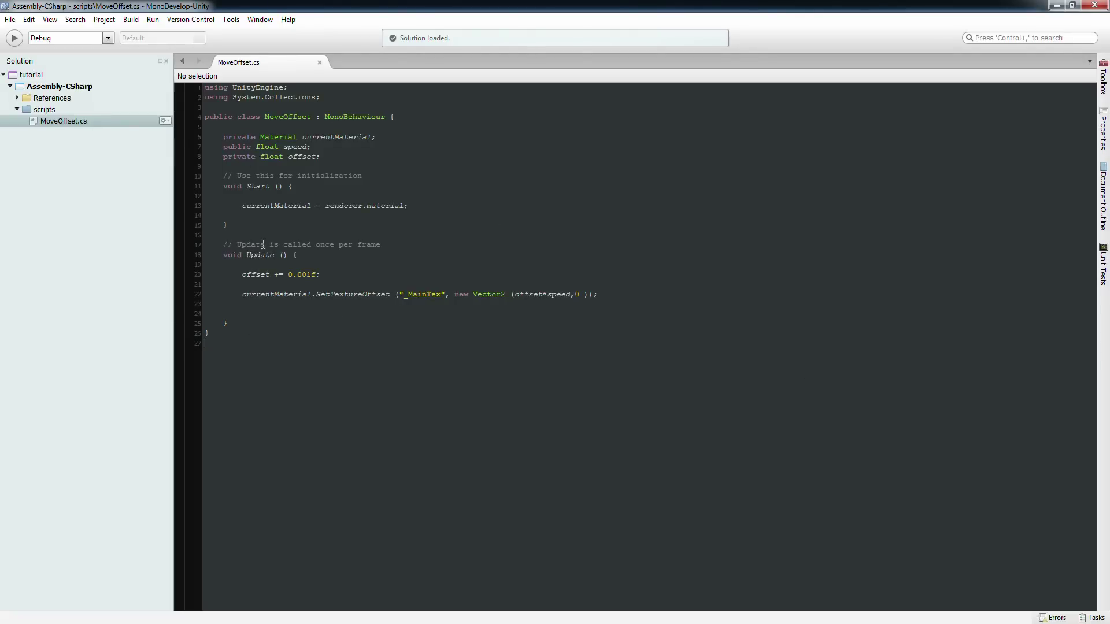
{"action": "left_click", "coordinate": [1057, 5]}
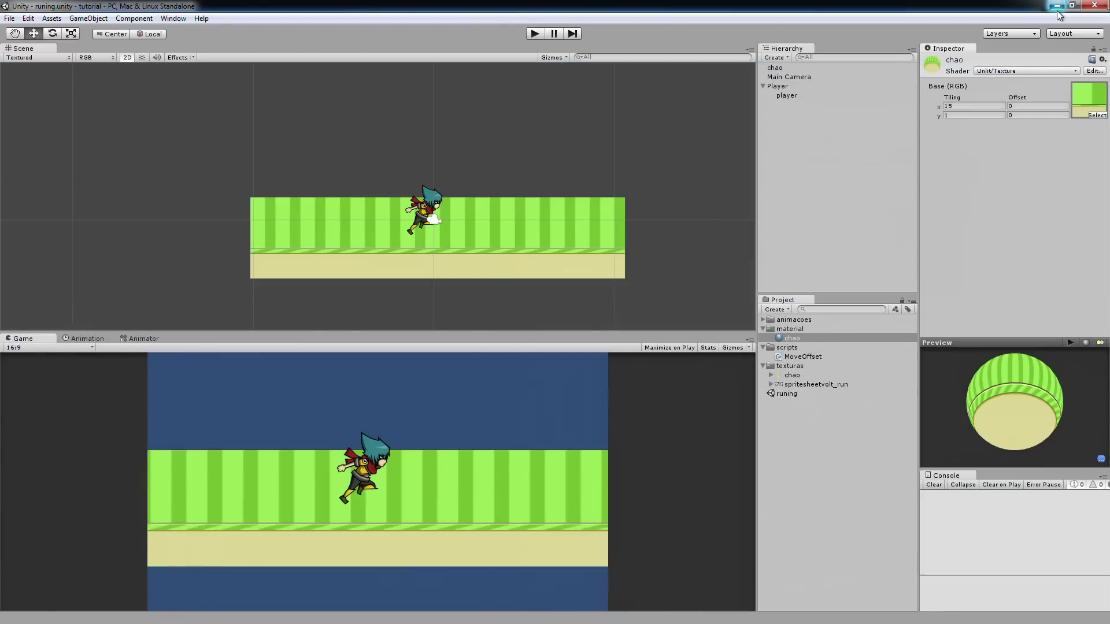
Step: Review the MoveOffset script and chao material, then check the chao ground's Move Offset speed of 100
{"action": "left_click", "coordinate": [789, 356]}
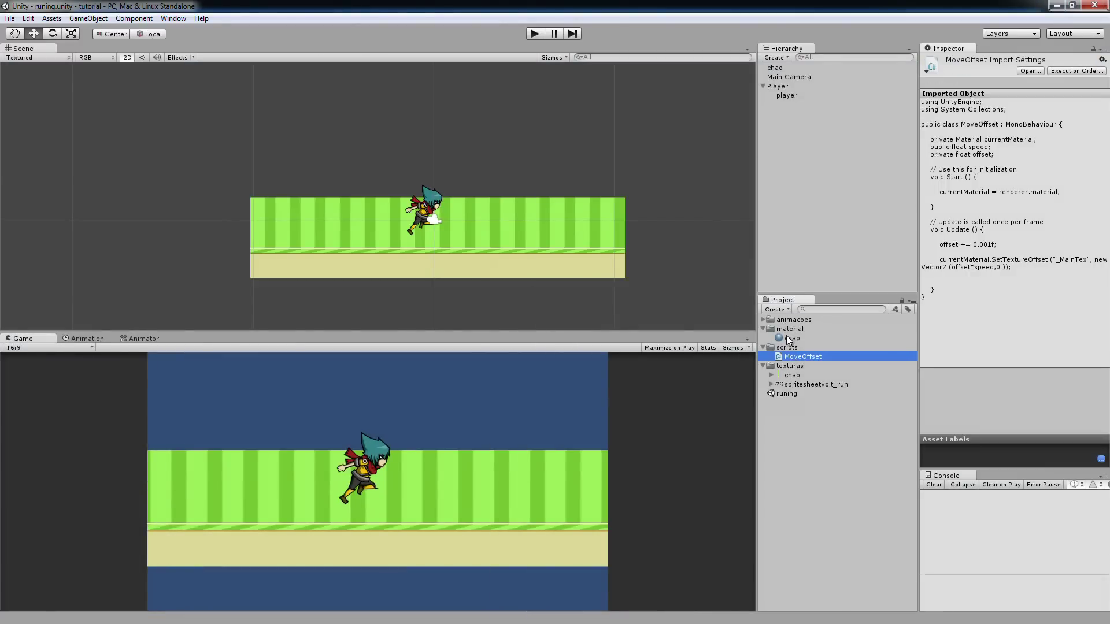
{"action": "left_click", "coordinate": [782, 340]}
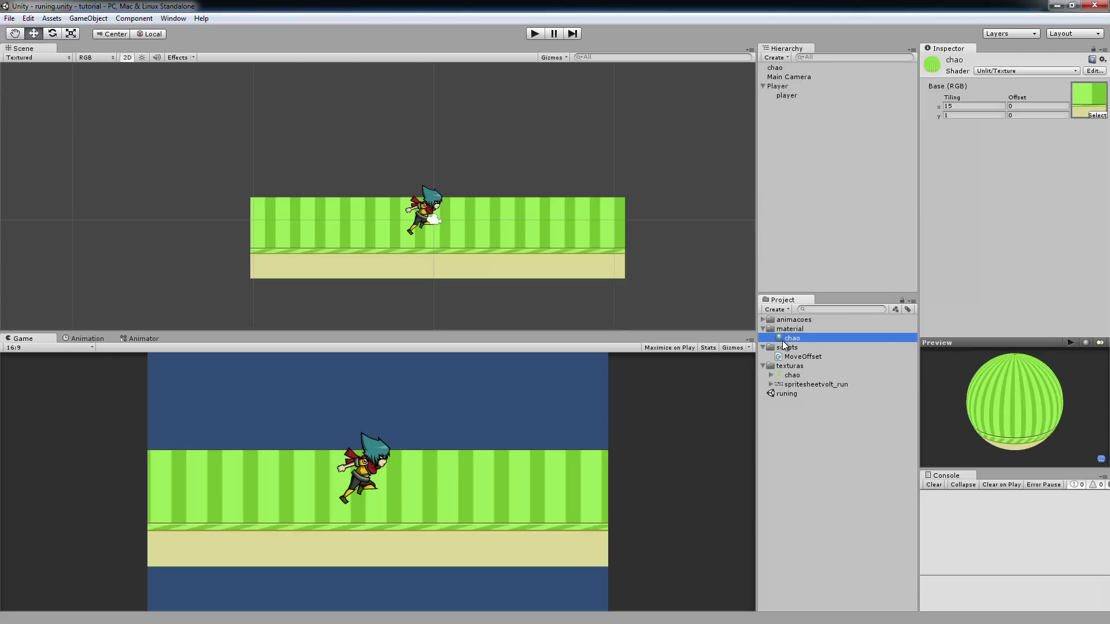
{"action": "left_click", "coordinate": [761, 363]}
{"action": "left_click", "coordinate": [786, 68]}
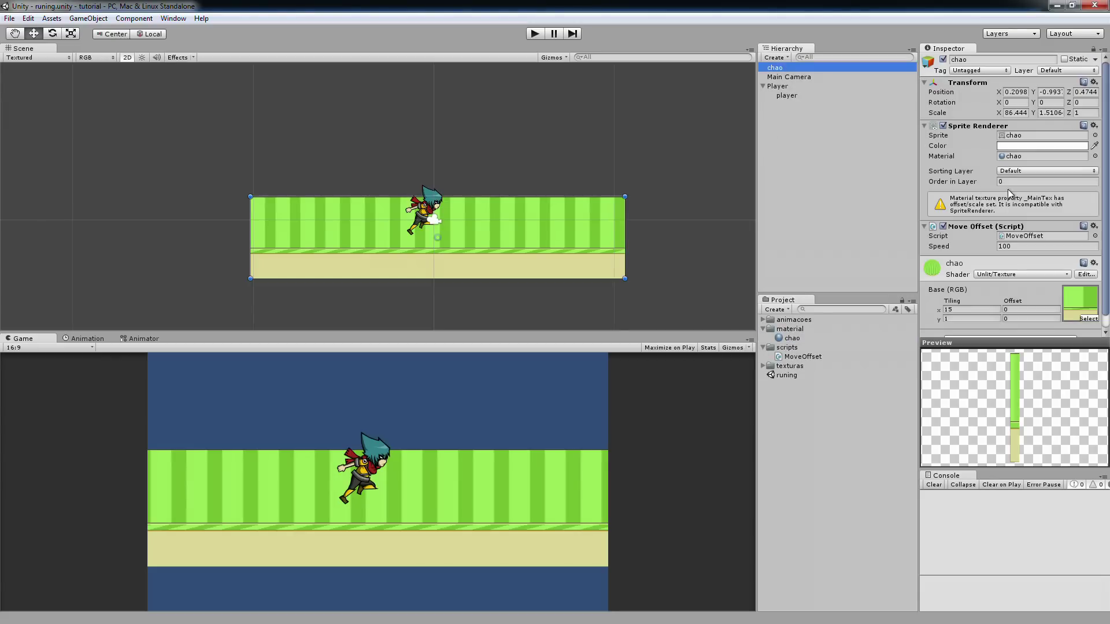
{"action": "left_click", "coordinate": [1004, 247]}
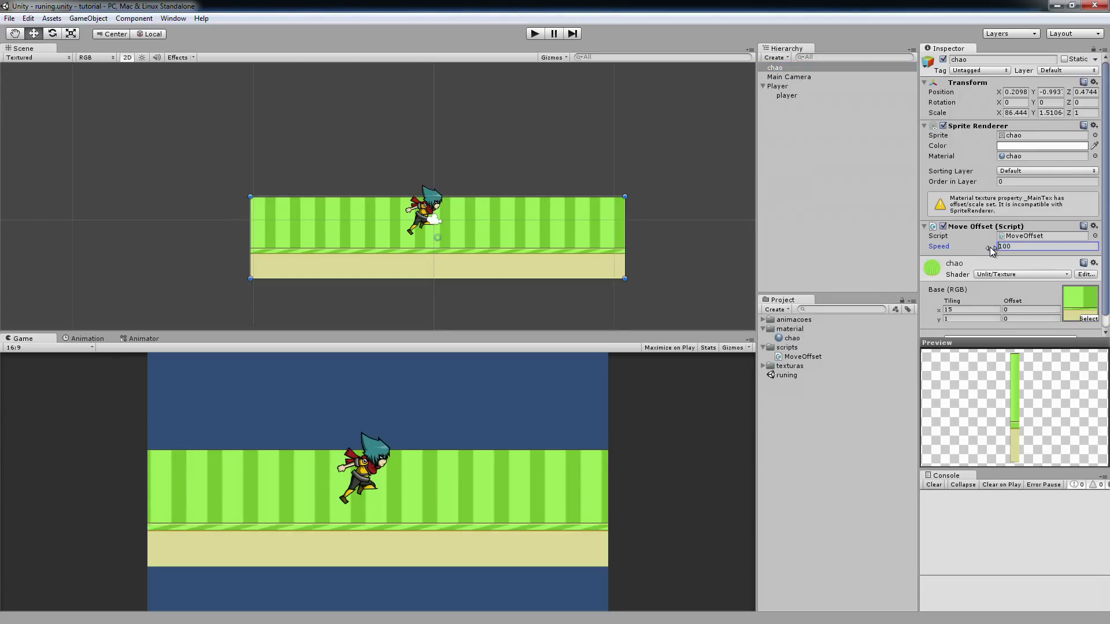
{"action": "left_click", "coordinate": [1012, 245]}
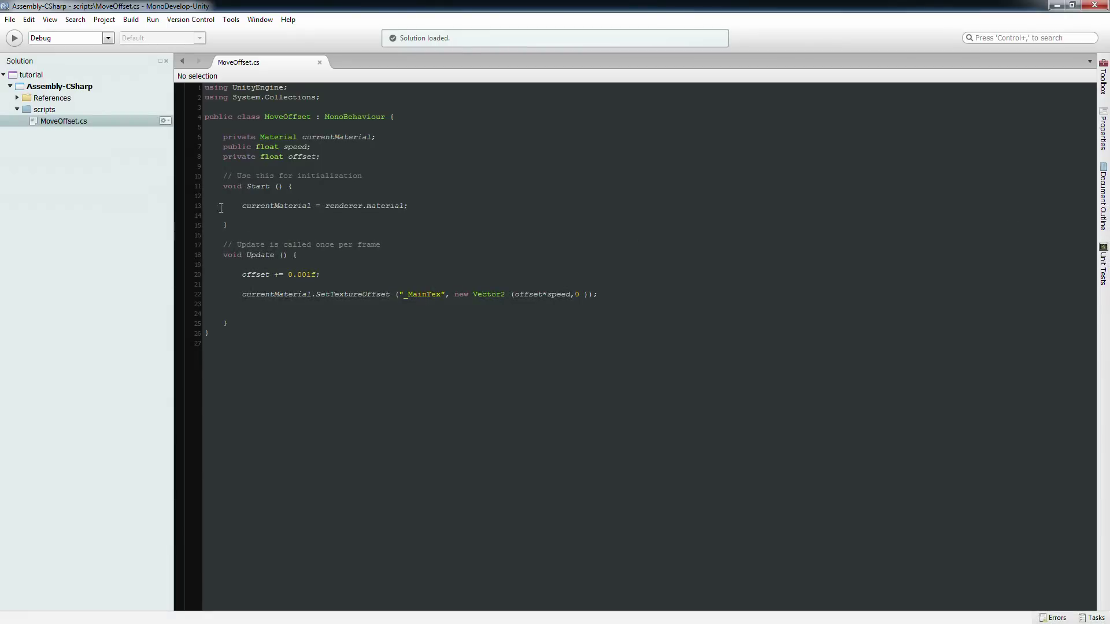
Step: Try a hardcoded 100 in place of speed on line 22, then undo back to speed and minimise MonoDevelop
{"action": "left_click_drag", "start_coordinate": [224, 149], "coordinate": [314, 146]}
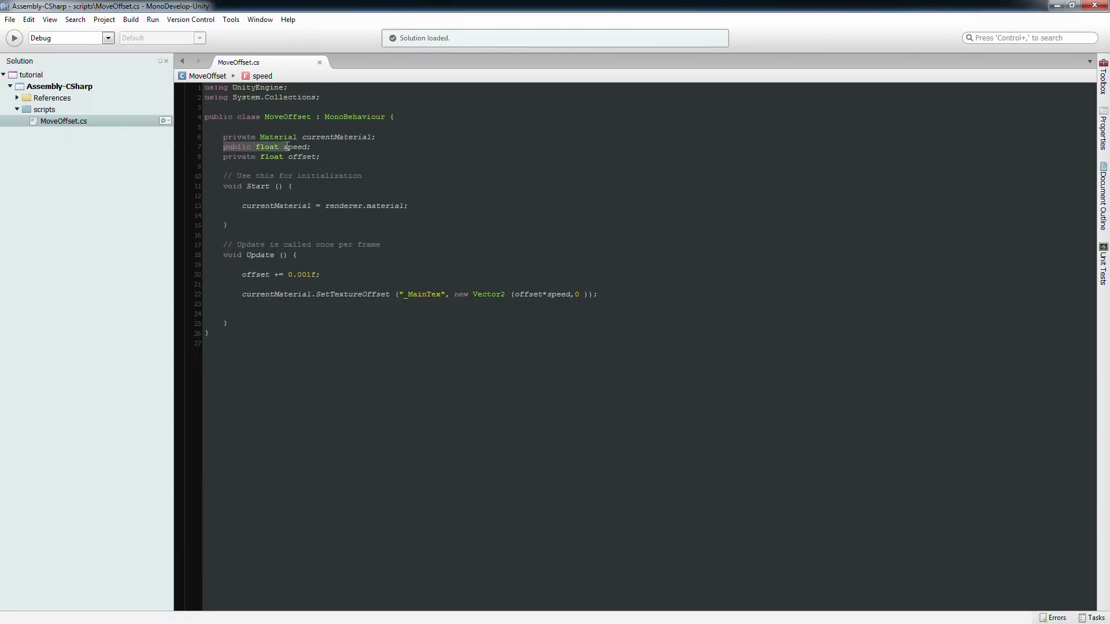
{"action": "left_click", "coordinate": [315, 147]}
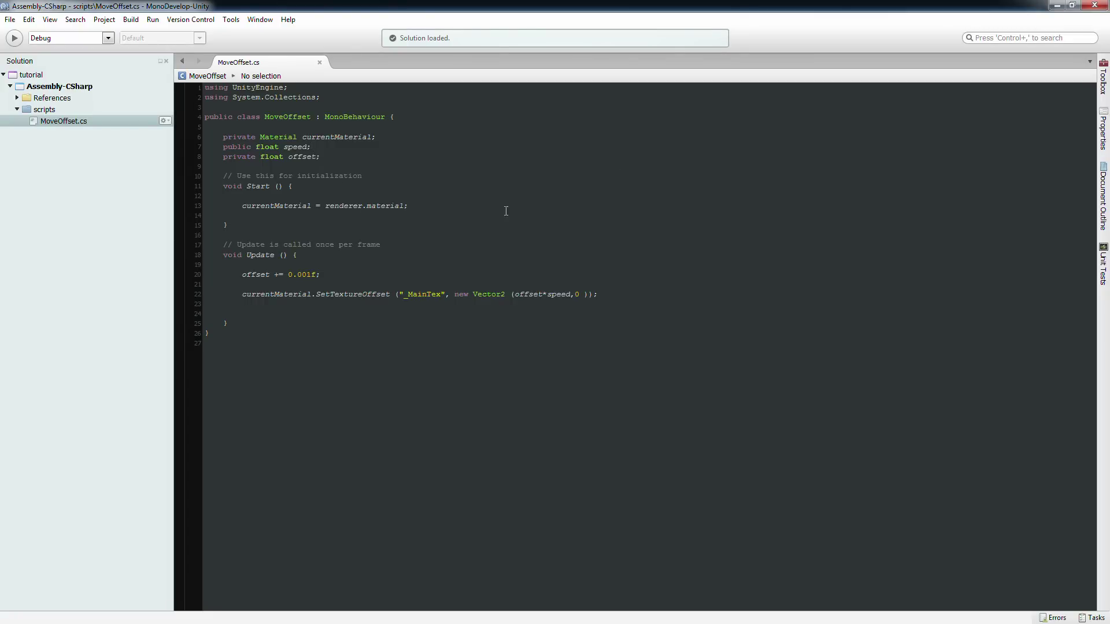
{"action": "left_click", "coordinate": [558, 294]}
{"action": "type", "text": "100"}
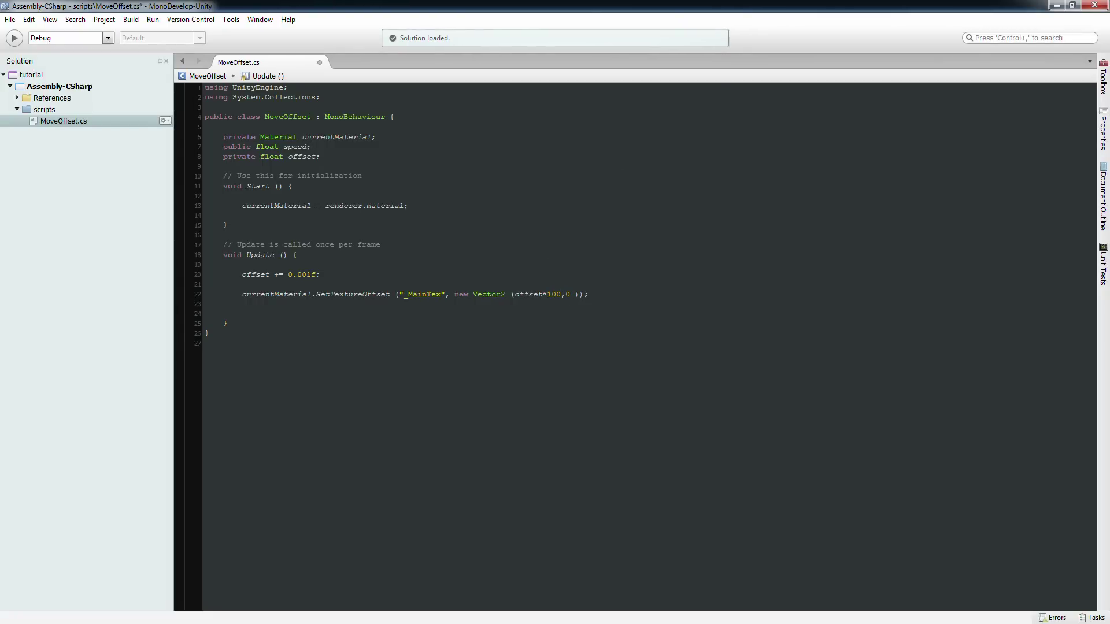
{"action": "key", "text": "BackSpace"}
{"action": "key", "text": "BackSpace"}
{"action": "key", "text": "ctrl+s"}
{"action": "key", "text": "ctrl+z"}
{"action": "key", "text": "ctrl+z"}
{"action": "left_click", "coordinate": [1056, 7]}
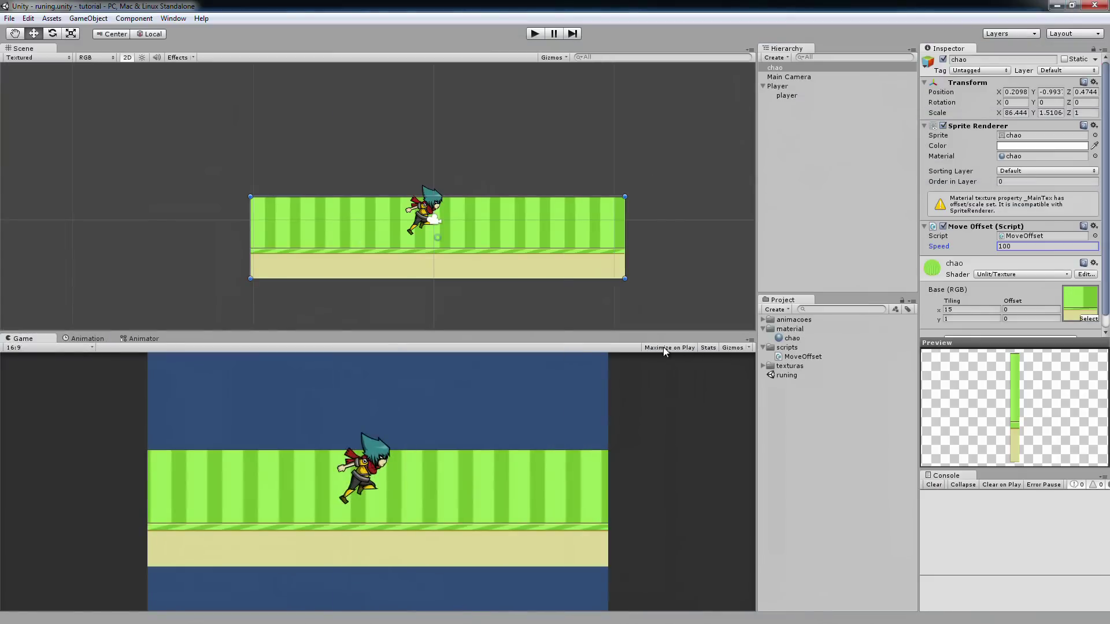
Step: Import bg from Desktop > TUTORIAL into texturas using Import New Asset
{"action": "left_click", "coordinate": [779, 368]}
{"action": "left_click", "coordinate": [763, 366]}
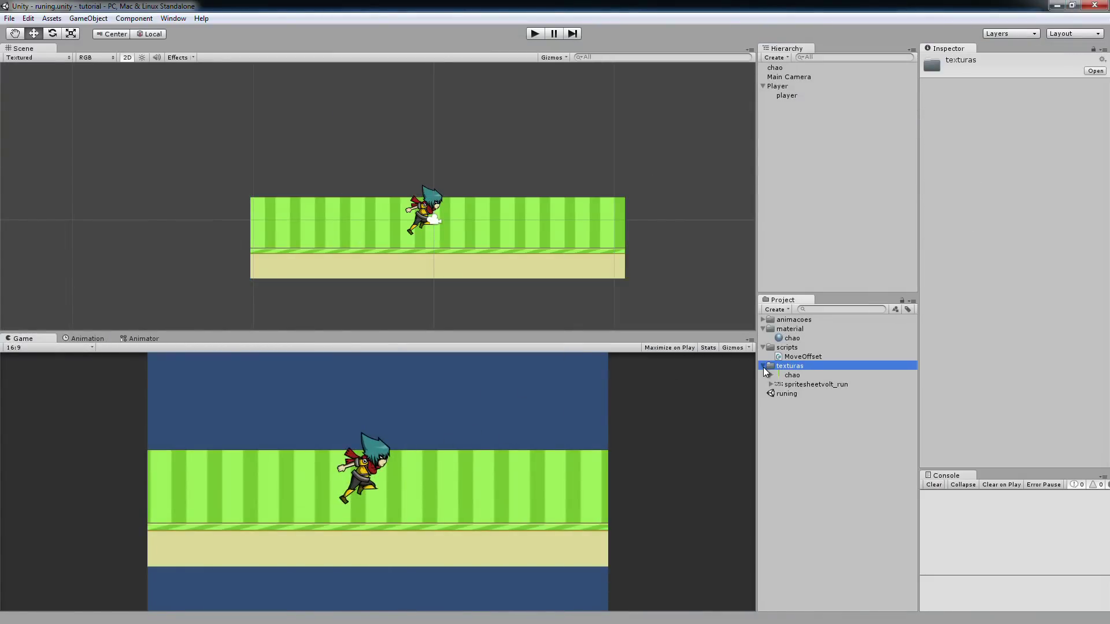
{"action": "left_click", "coordinate": [794, 377]}
{"action": "right_click", "coordinate": [785, 365]}
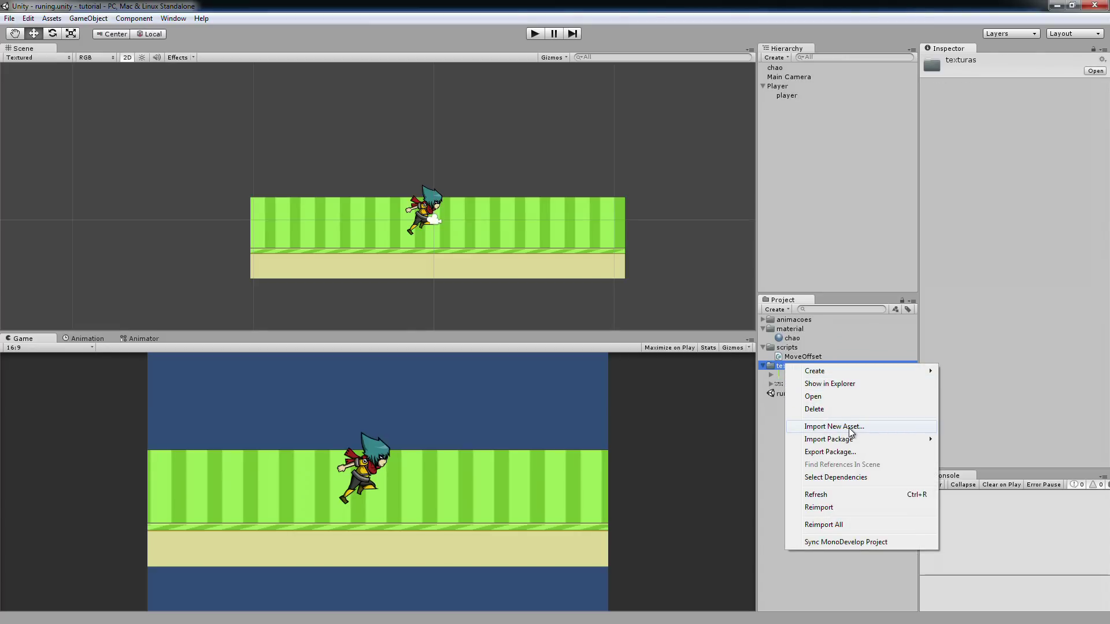
{"action": "left_click", "coordinate": [855, 426]}
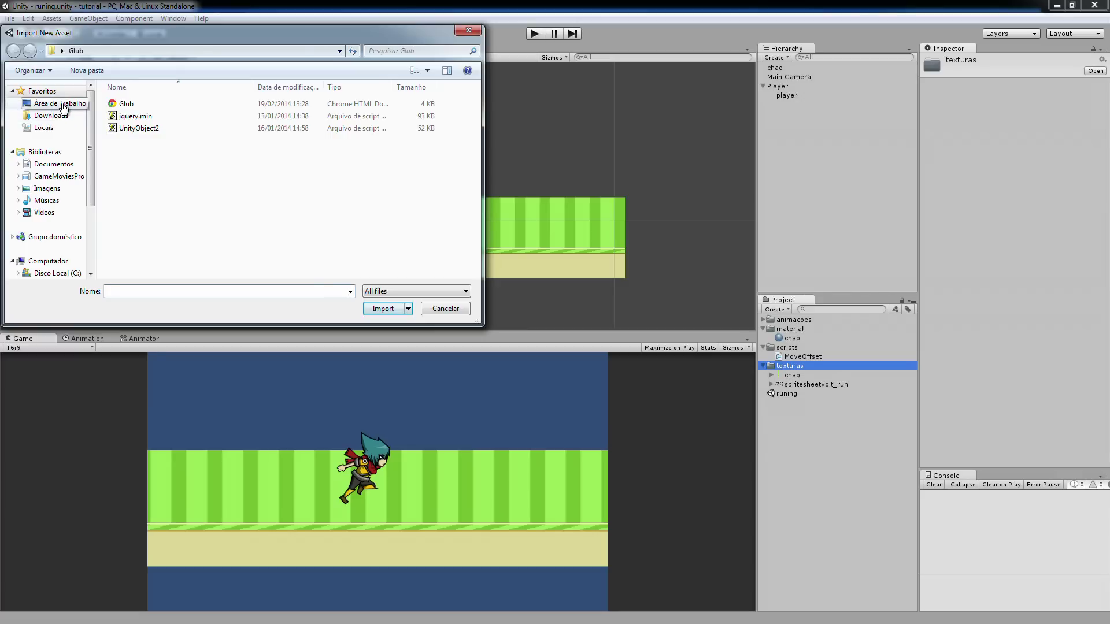
{"action": "left_click", "coordinate": [57, 103]}
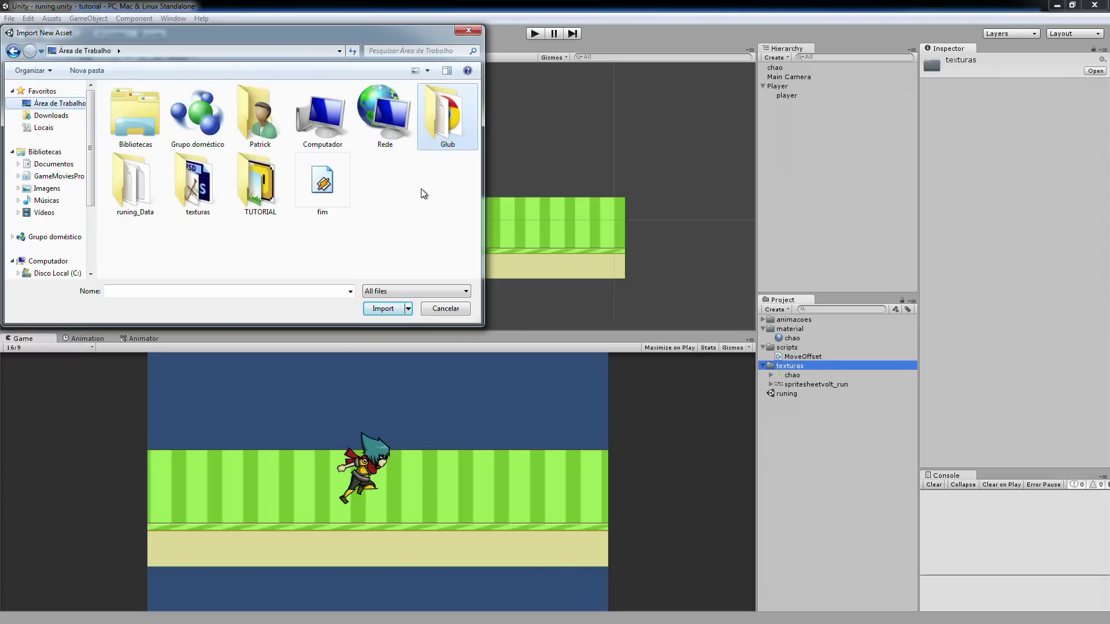
{"action": "double_click", "coordinate": [275, 191]}
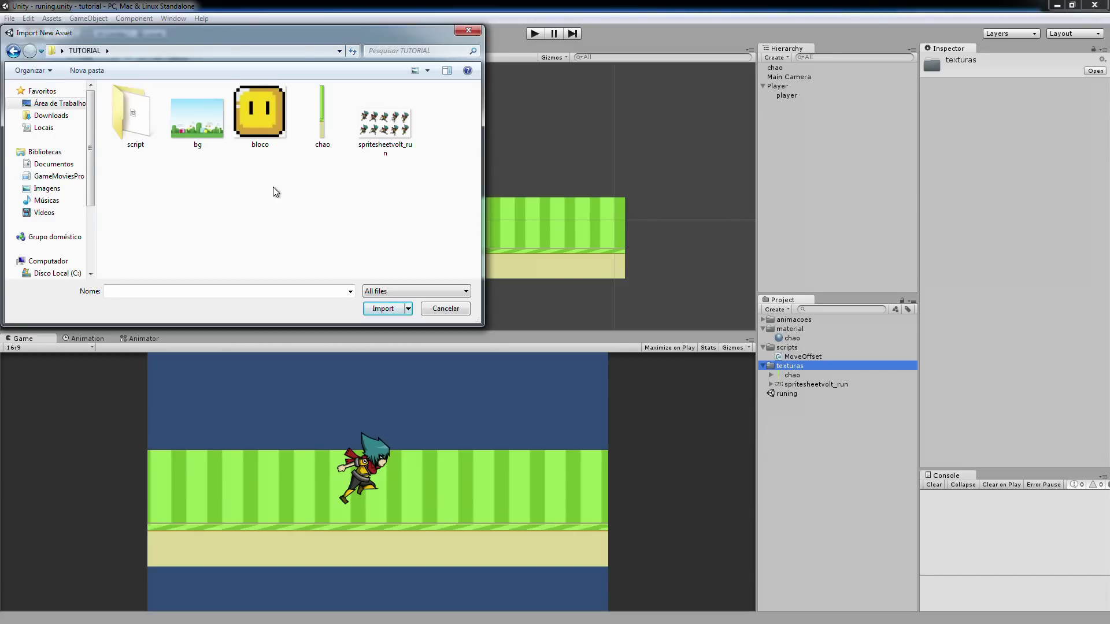
{"action": "left_click", "coordinate": [210, 141]}
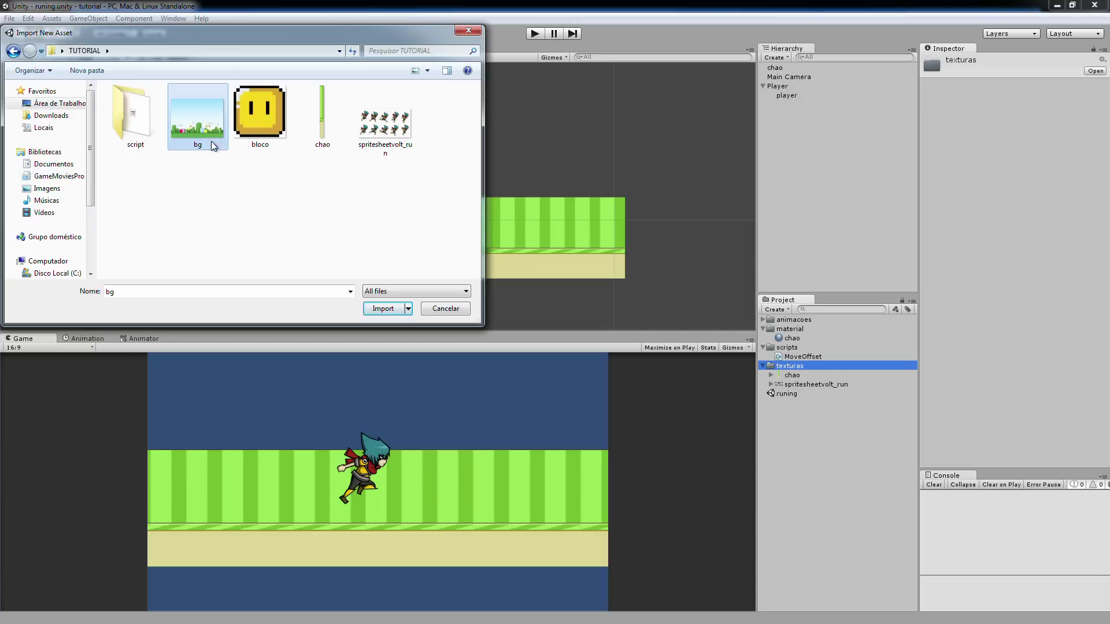
{"action": "left_click", "coordinate": [392, 308]}
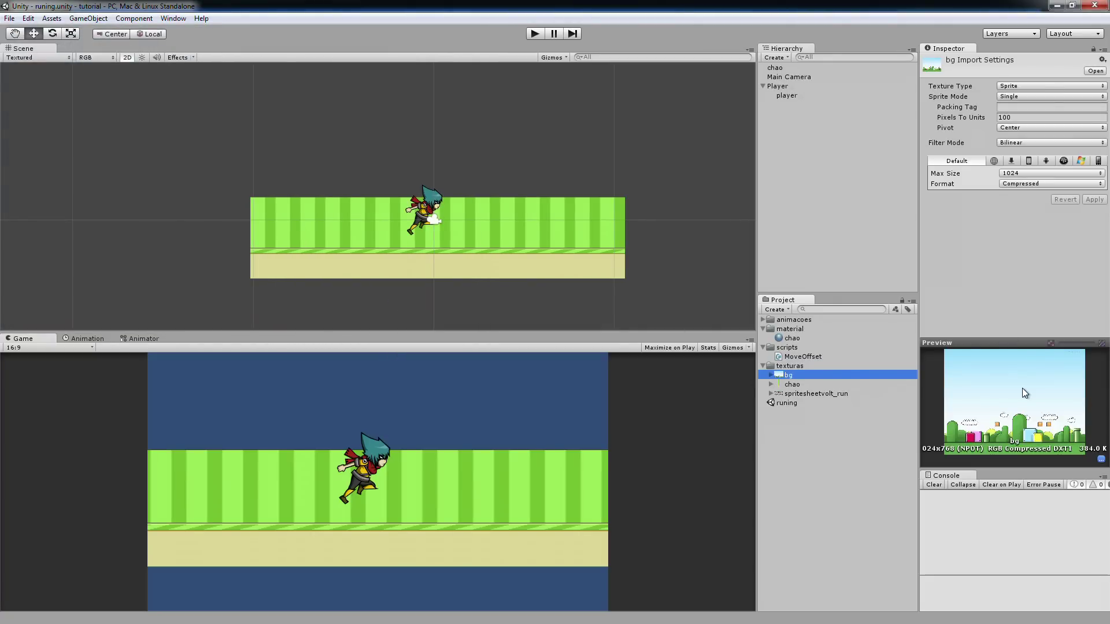
Step: Keep bg's texture format at Compressed and its max size at 1024
{"action": "left_click", "coordinate": [1025, 185]}
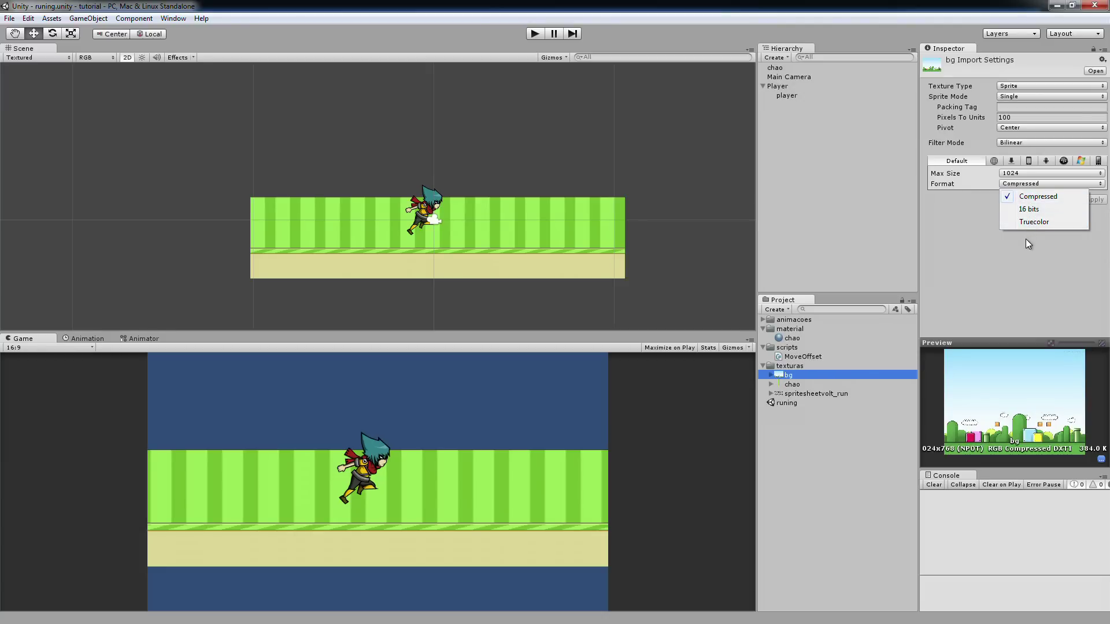
{"action": "left_click", "coordinate": [1026, 197]}
{"action": "left_click", "coordinate": [1027, 184]}
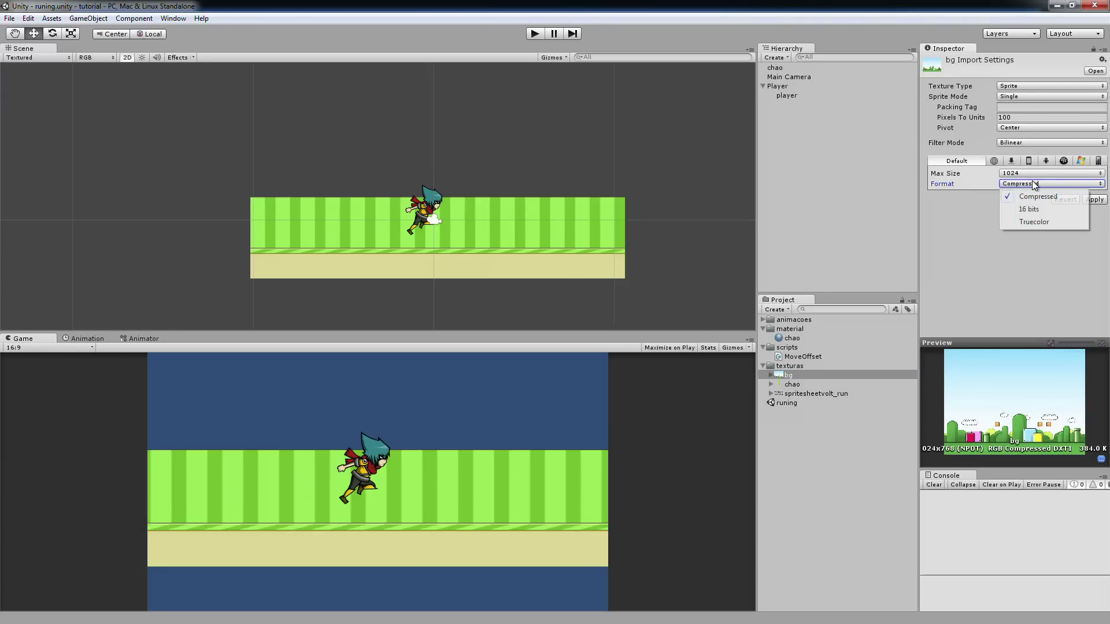
{"action": "left_click", "coordinate": [1031, 212]}
{"action": "left_click", "coordinate": [1033, 184]}
{"action": "left_click", "coordinate": [1034, 198]}
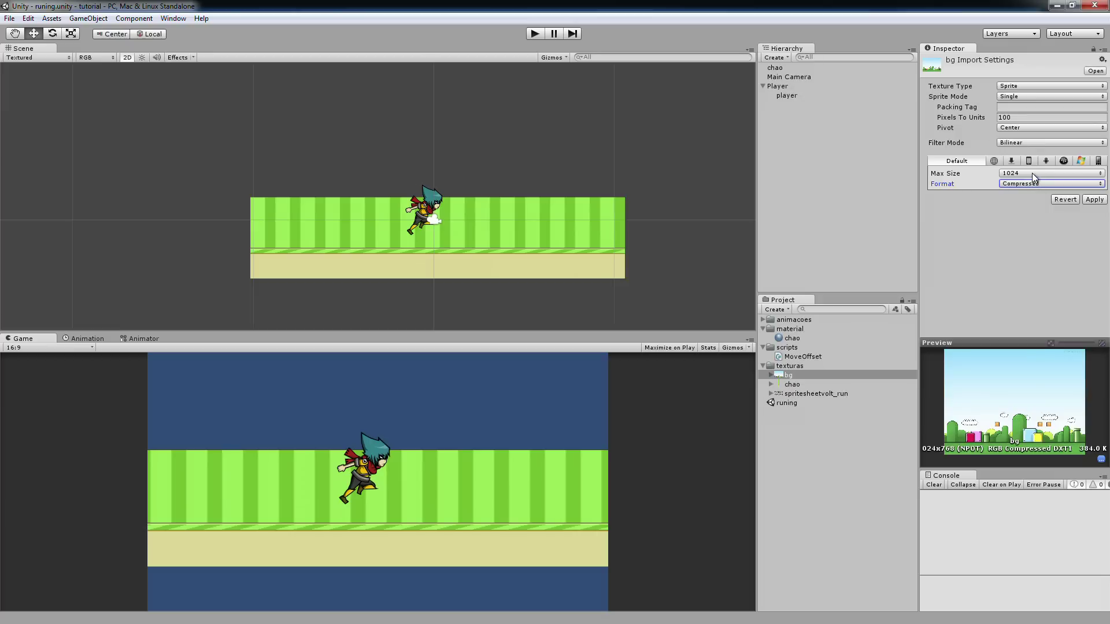
{"action": "left_click", "coordinate": [1033, 173]}
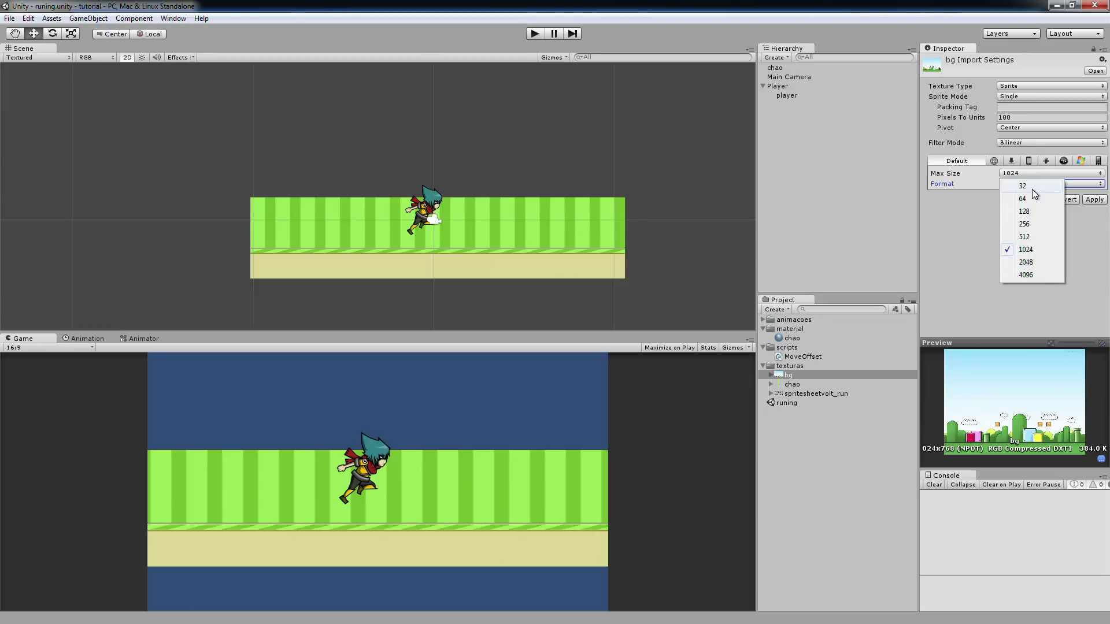
{"action": "left_click", "coordinate": [1011, 251]}
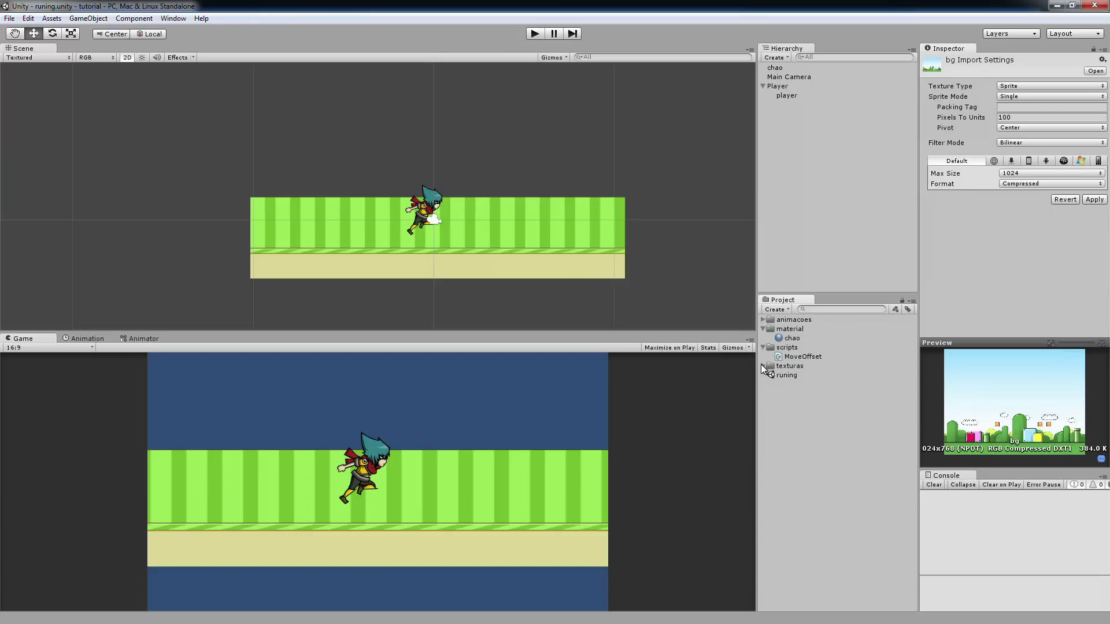
Step: Drag the bg sprite into the scene and revert the unapplied import settings
{"action": "left_click", "coordinate": [775, 375]}
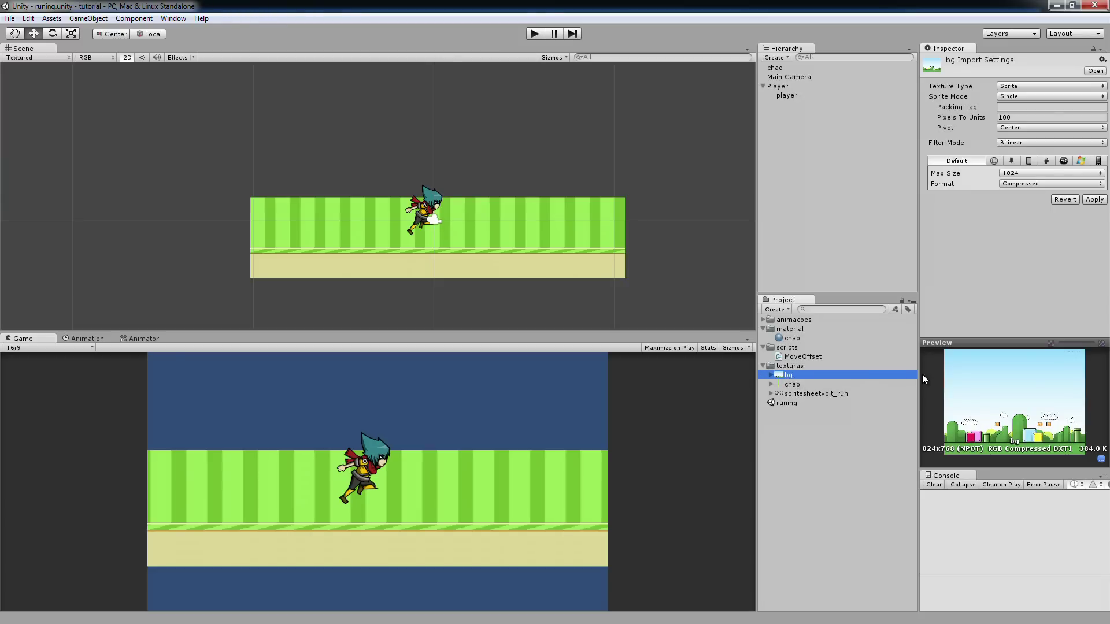
{"action": "left_click_drag", "start_coordinate": [790, 375], "coordinate": [365, 209]}
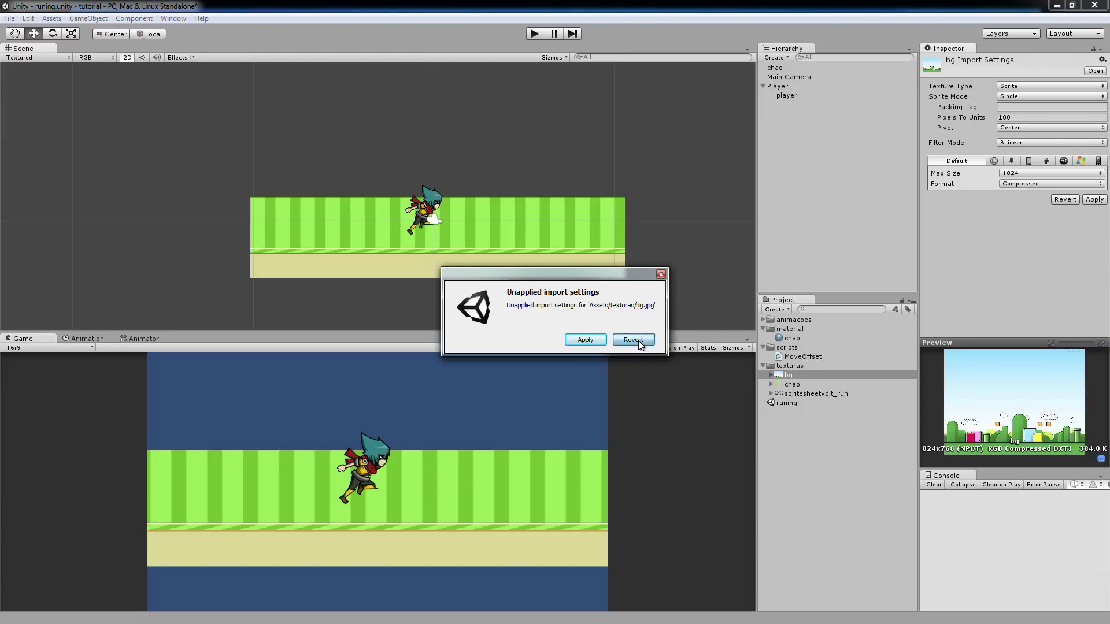
{"action": "left_click", "coordinate": [638, 341]}
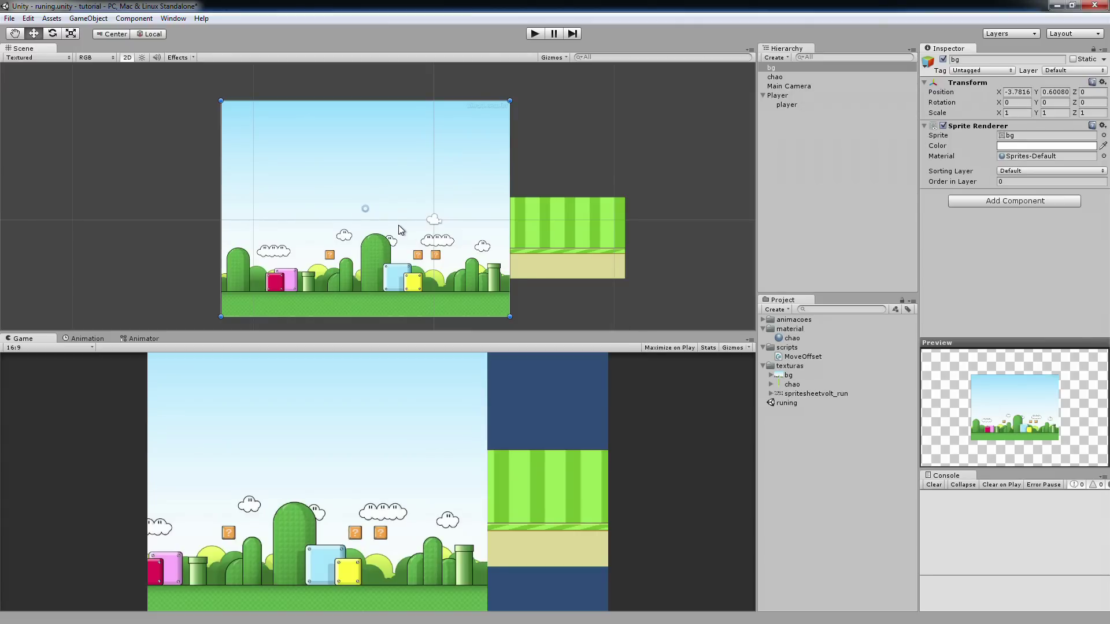
Step: Move the bg backdrop to about X 5.66, Y 4.22 so it rests above the ground strip
{"action": "mouse_move", "coordinate": [399, 226]}
{"action": "left_mouse_down"}
{"action": "mouse_move", "coordinate": [470, 237]}
{"action": "mouse_move", "coordinate": [447, 257]}
{"action": "mouse_move", "coordinate": [472, 251]}
{"action": "mouse_move", "coordinate": [480, 155]}
{"action": "mouse_move", "coordinate": [525, 208]}
{"action": "left_mouse_up"}
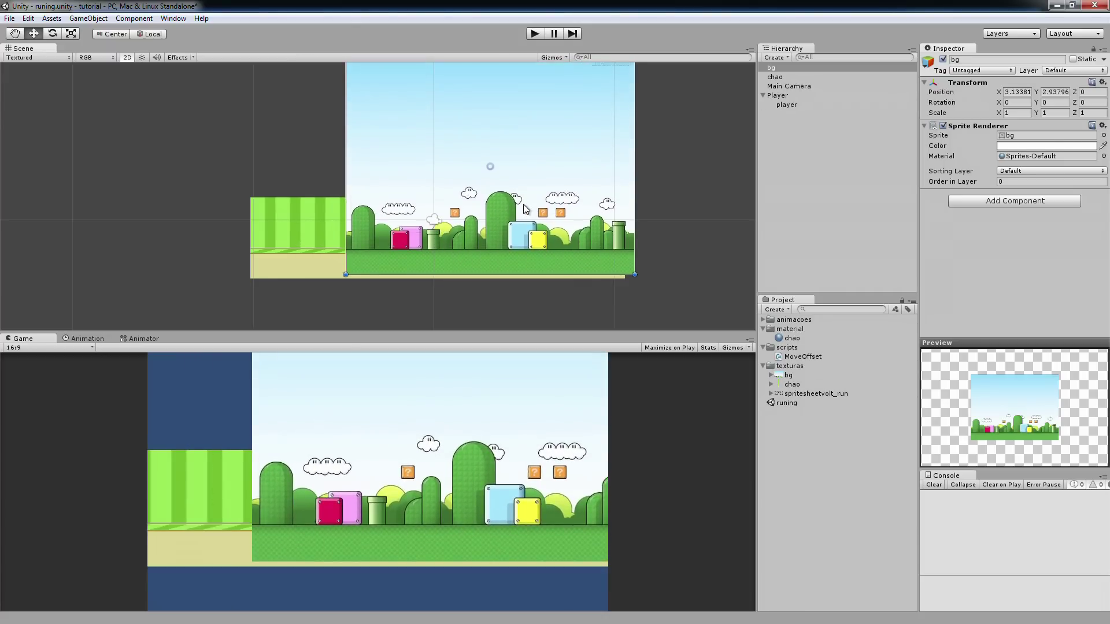
{"action": "left_click_drag", "start_coordinate": [526, 208], "coordinate": [571, 185]}
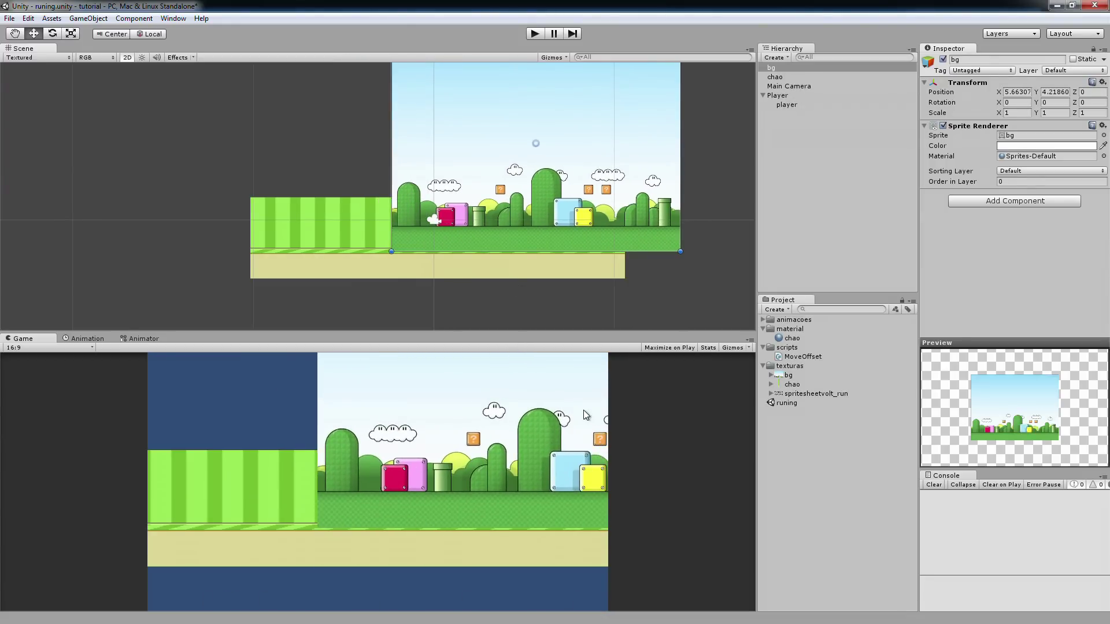
{"action": "left_click", "coordinate": [787, 85]}
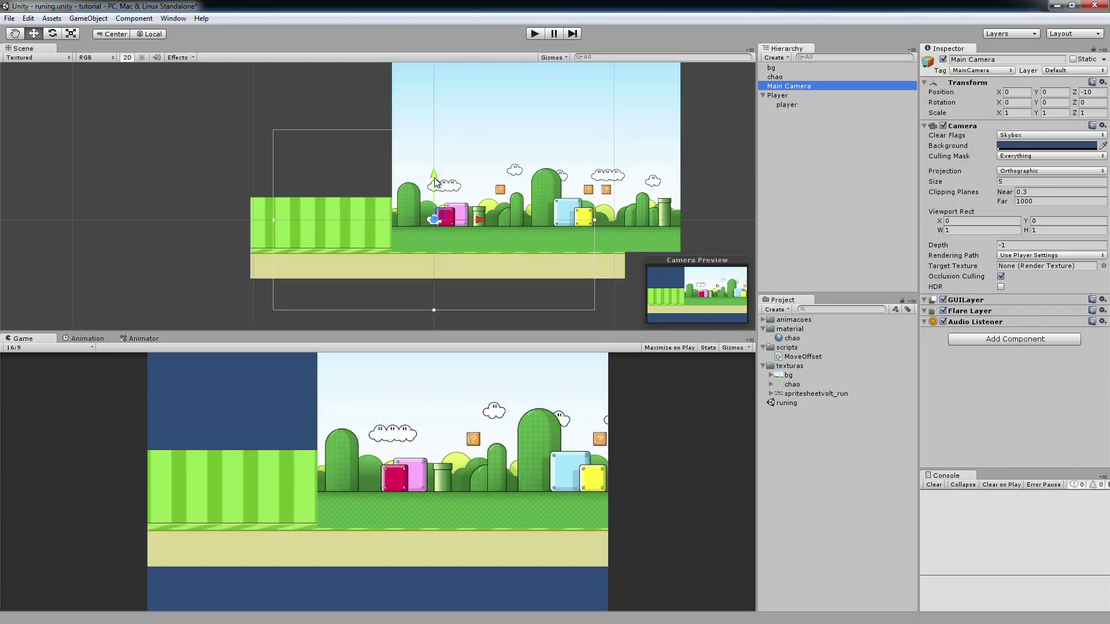
Step: Raise Main Camera to about Y 1.38 and shrink its orthographic size to 4.15
{"action": "left_click_drag", "start_coordinate": [435, 181], "coordinate": [435, 172]}
{"action": "mouse_move", "coordinate": [436, 163]}
{"action": "left_mouse_down"}
{"action": "mouse_move", "coordinate": [435, 149]}
{"action": "mouse_move", "coordinate": [408, 184]}
{"action": "left_mouse_up"}
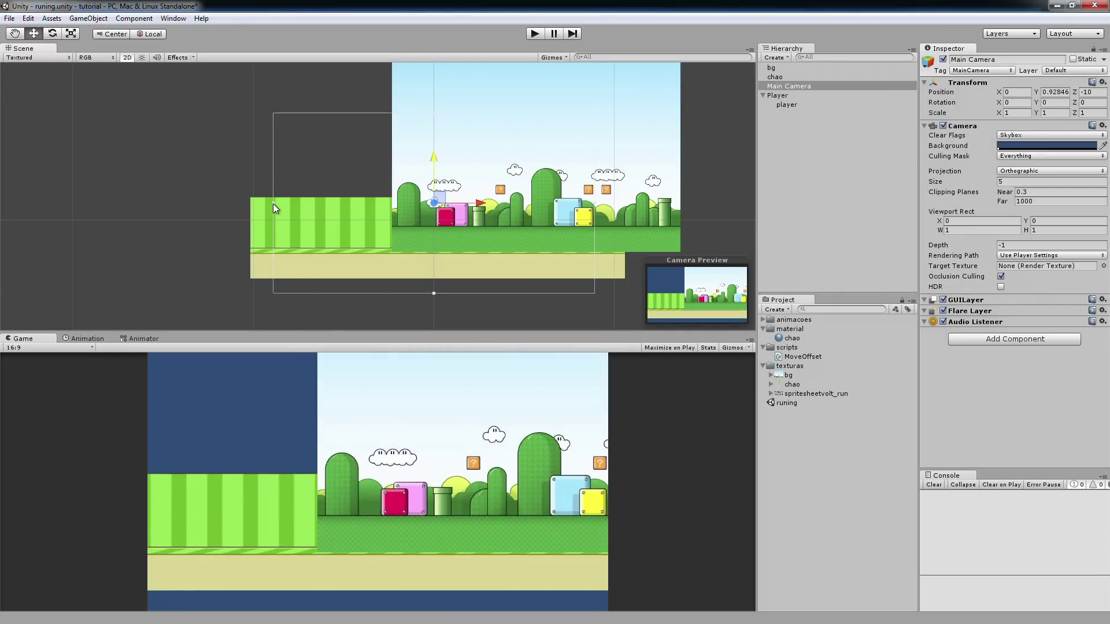
{"action": "mouse_move", "coordinate": [273, 204]}
{"action": "left_mouse_down"}
{"action": "mouse_move", "coordinate": [394, 203]}
{"action": "mouse_move", "coordinate": [300, 206]}
{"action": "left_mouse_up"}
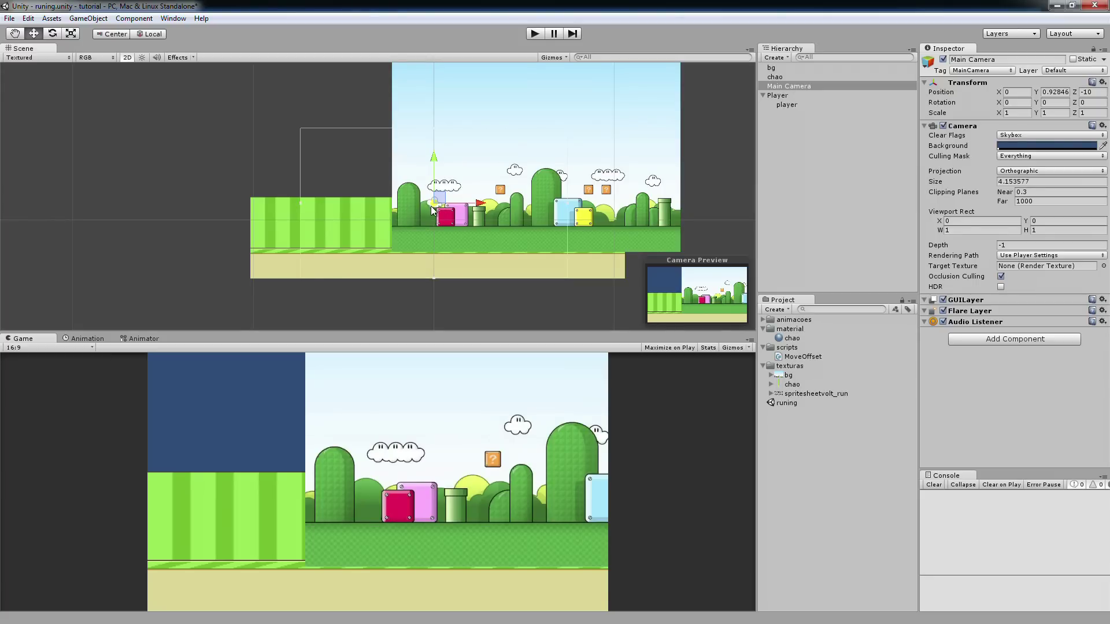
{"action": "left_click_drag", "start_coordinate": [432, 209], "coordinate": [430, 195]}
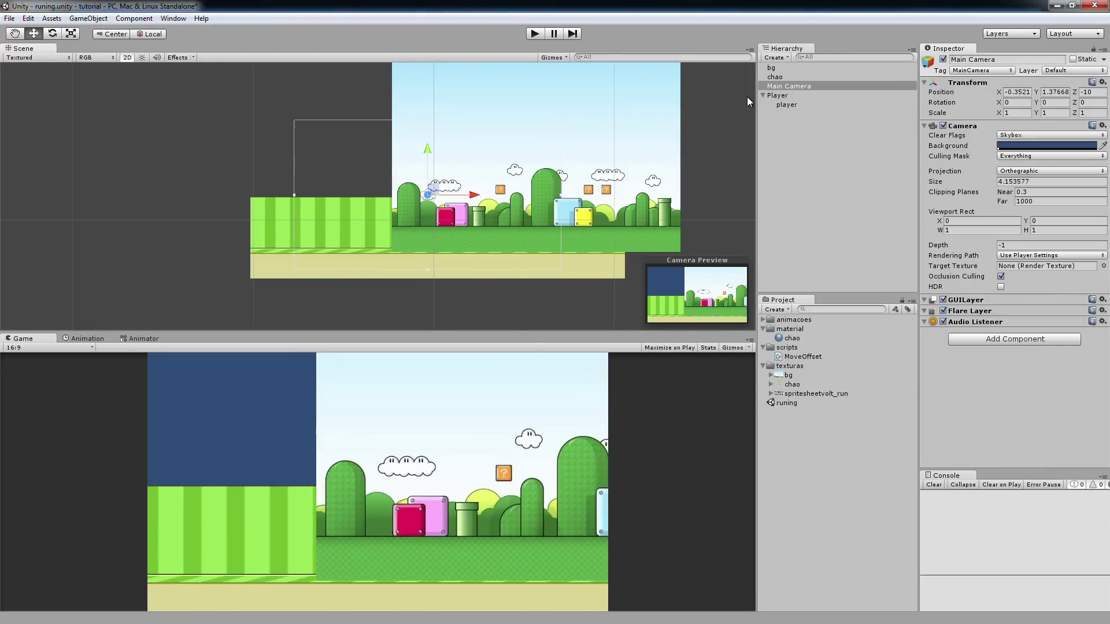
{"action": "left_click", "coordinate": [772, 68]}
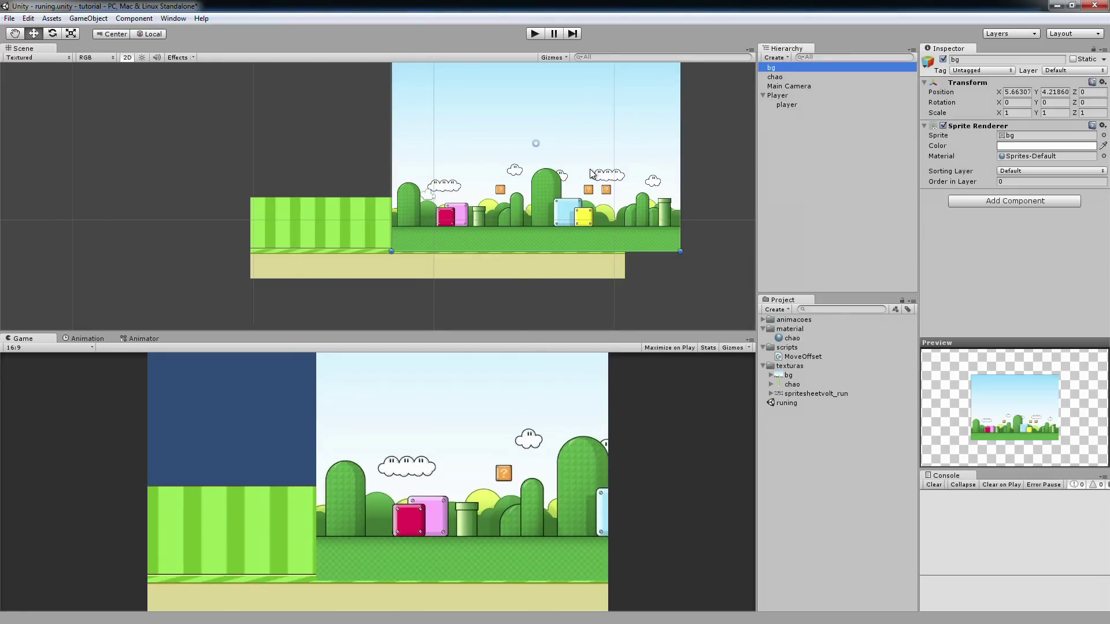
Step: Move bg to about X -0.2, Y 4.63 and push it back to Z 1.23, behind the ground and player
{"action": "mouse_move", "coordinate": [591, 173]}
{"action": "left_mouse_down"}
{"action": "mouse_move", "coordinate": [522, 112]}
{"action": "mouse_move", "coordinate": [499, 137]}
{"action": "mouse_move", "coordinate": [504, 175]}
{"action": "mouse_move", "coordinate": [494, 142]}
{"action": "mouse_move", "coordinate": [483, 175]}
{"action": "left_mouse_up"}
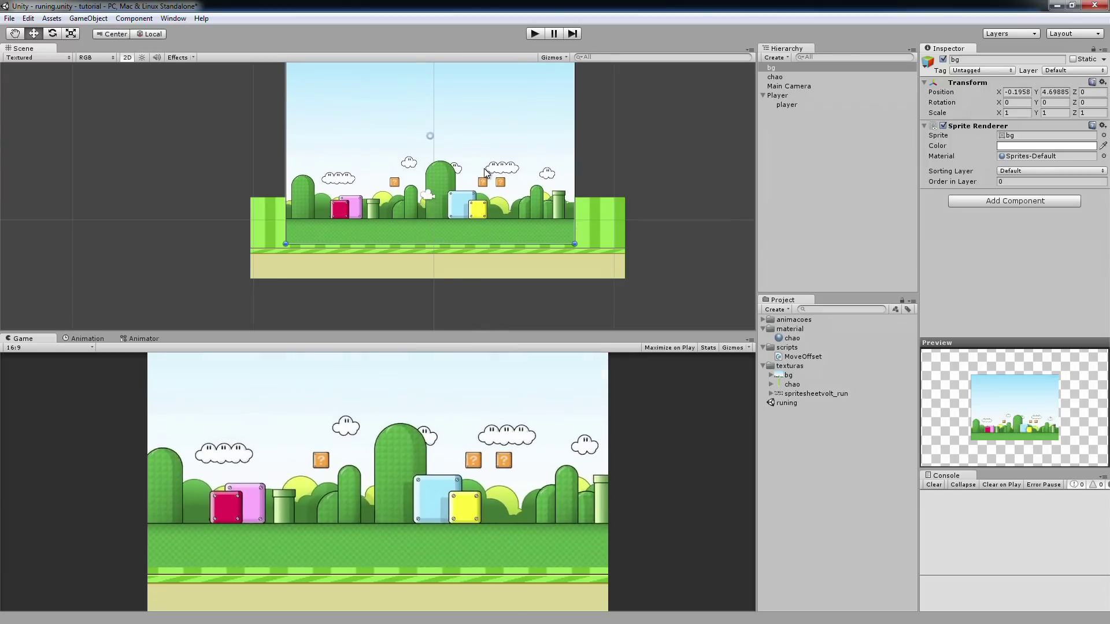
{"action": "left_click", "coordinate": [130, 60]}
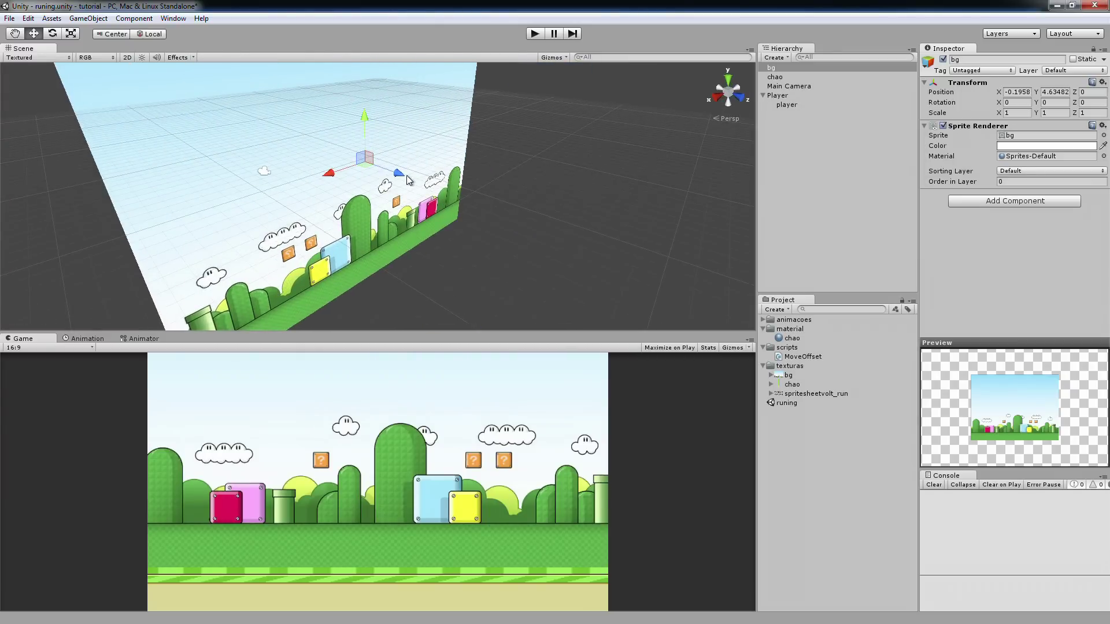
{"action": "mouse_move", "coordinate": [399, 173]}
{"action": "left_mouse_down"}
{"action": "mouse_move", "coordinate": [580, 206]}
{"action": "mouse_move", "coordinate": [182, 123]}
{"action": "mouse_move", "coordinate": [397, 245]}
{"action": "left_mouse_up"}
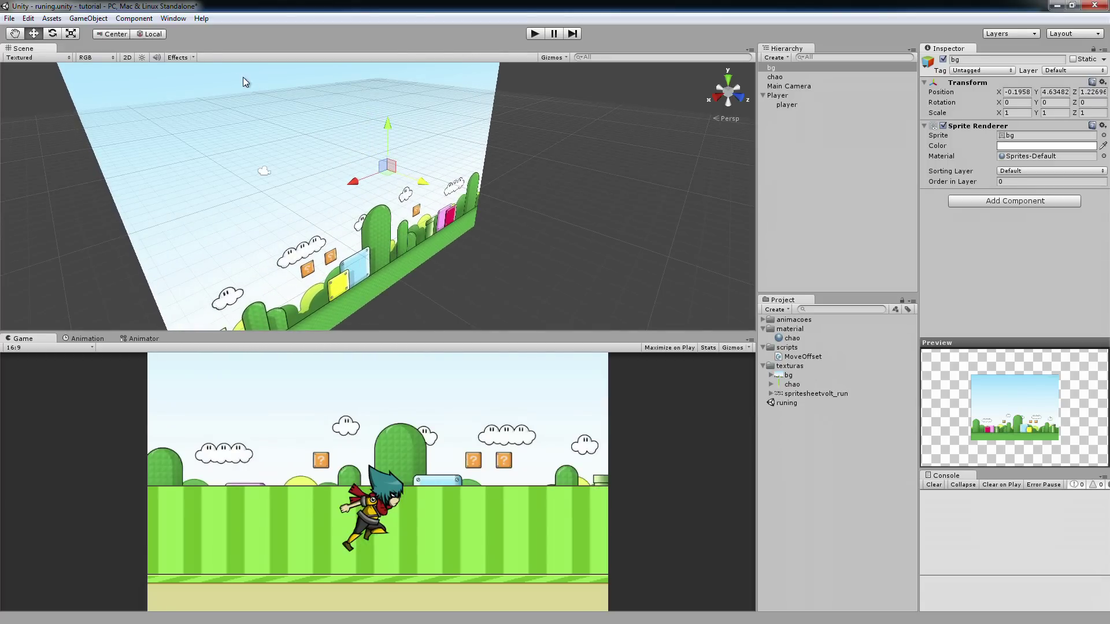
{"action": "left_click", "coordinate": [127, 58]}
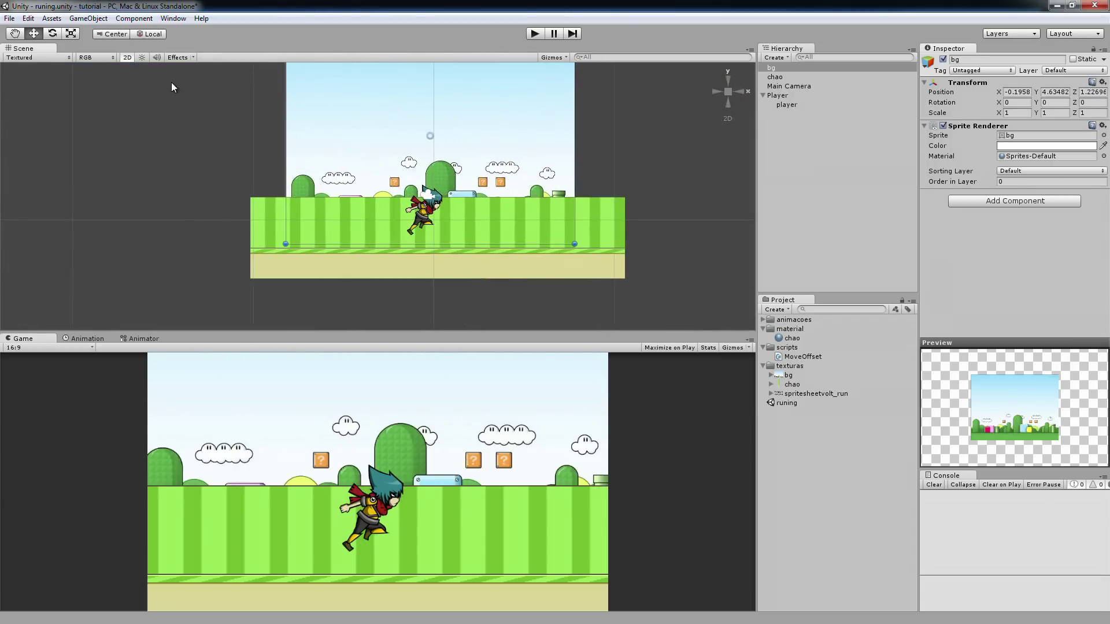
Step: Raise bg to Y 5.82 so its hills sit on the ground, then run a quick play test
{"action": "mouse_move", "coordinate": [499, 167]}
{"action": "left_mouse_down"}
{"action": "mouse_move", "coordinate": [500, 133]}
{"action": "mouse_move", "coordinate": [500, 146]}
{"action": "left_mouse_up"}
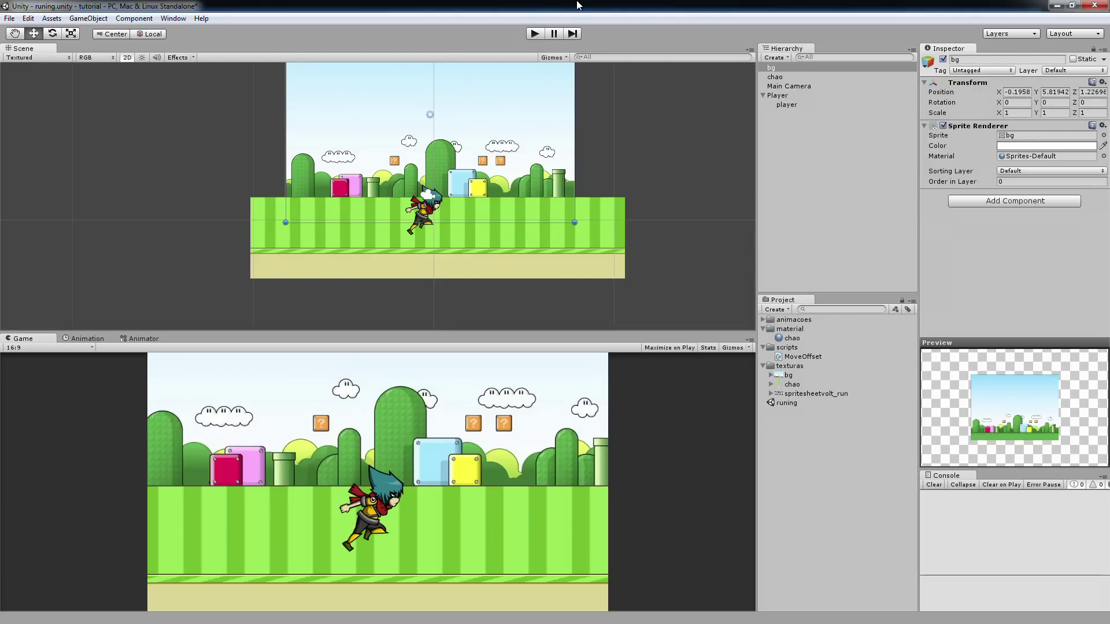
{"action": "left_click", "coordinate": [534, 33]}
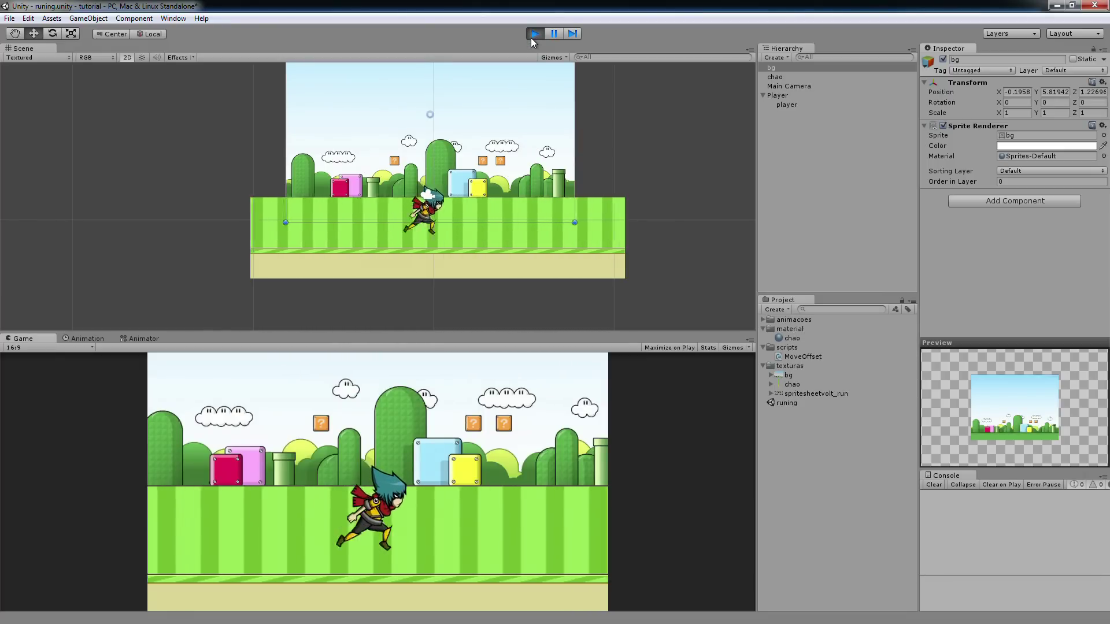
{"action": "left_click", "coordinate": [532, 39]}
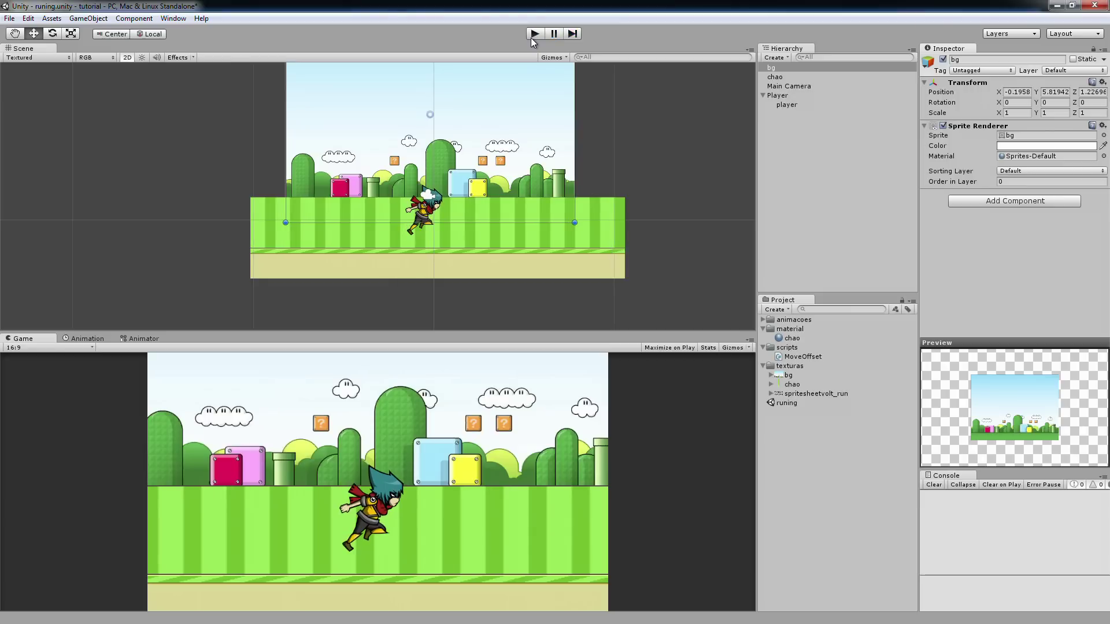
Step: Create a new material in the material folder next to the chao material
{"action": "left_click", "coordinate": [789, 330]}
{"action": "left_click", "coordinate": [763, 329]}
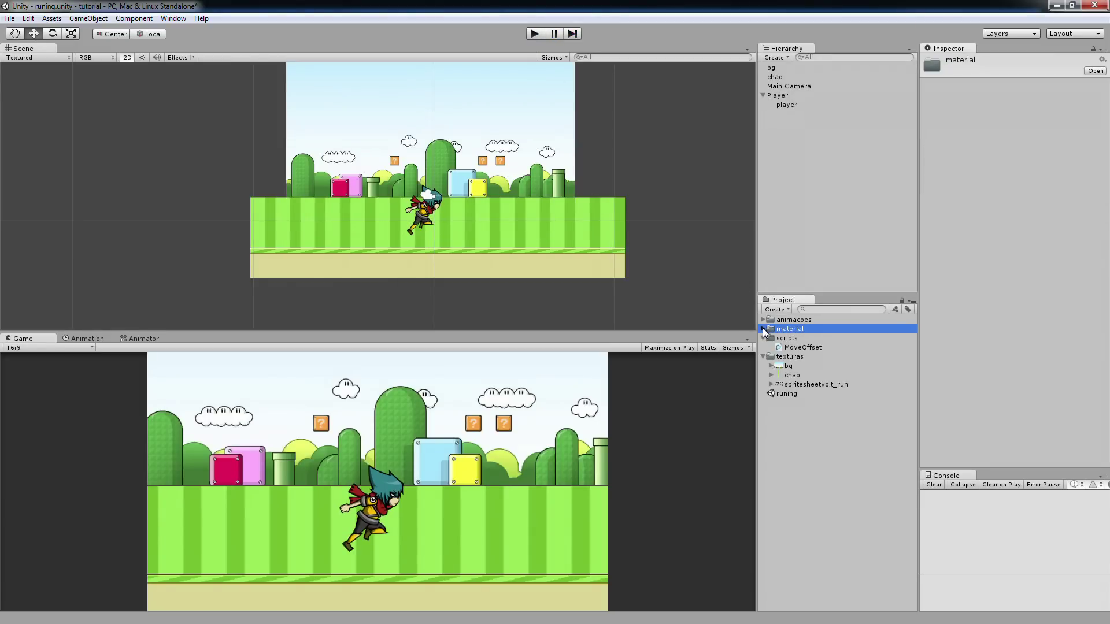
{"action": "left_click", "coordinate": [764, 328]}
{"action": "right_click", "coordinate": [779, 328]}
{"action": "mouse_move", "coordinate": [818, 336]}
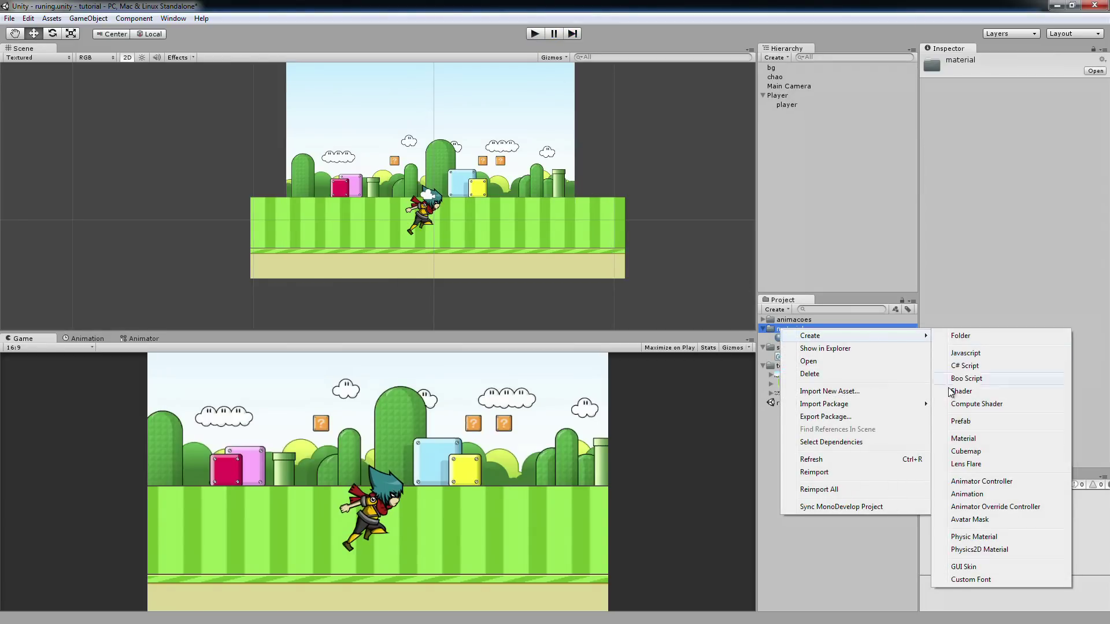
{"action": "left_click", "coordinate": [987, 439]}
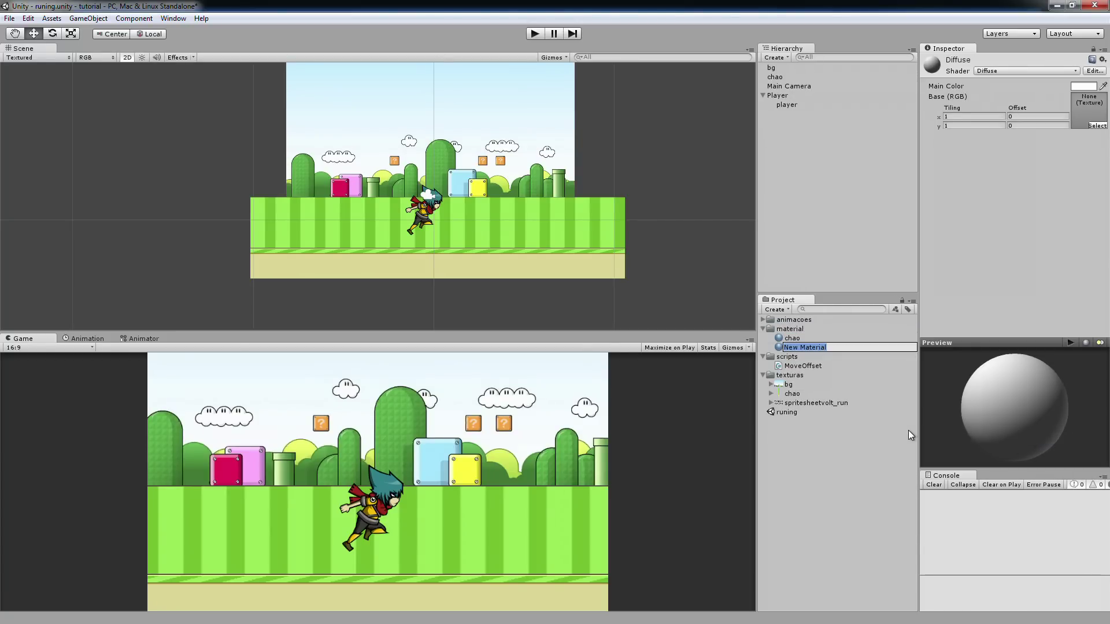
Step: Name the new material bg and set its shader to Unlit/Texture
{"action": "type", "text": "bg"}
{"action": "key", "text": "Return"}
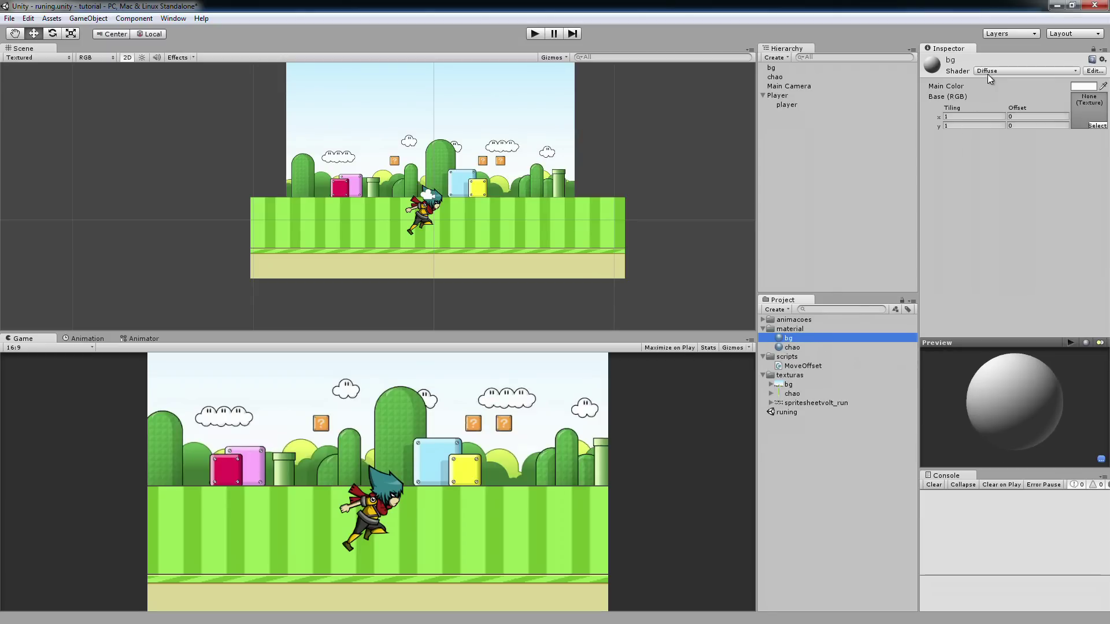
{"action": "left_click", "coordinate": [993, 68]}
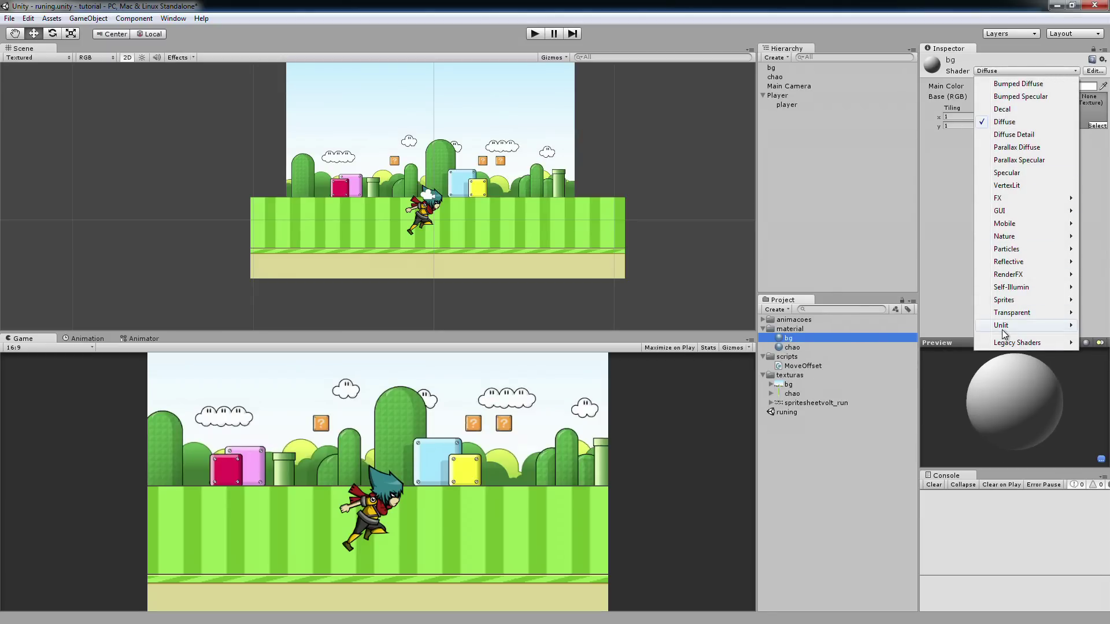
{"action": "mouse_move", "coordinate": [1003, 329]}
{"action": "left_click", "coordinate": [932, 327]}
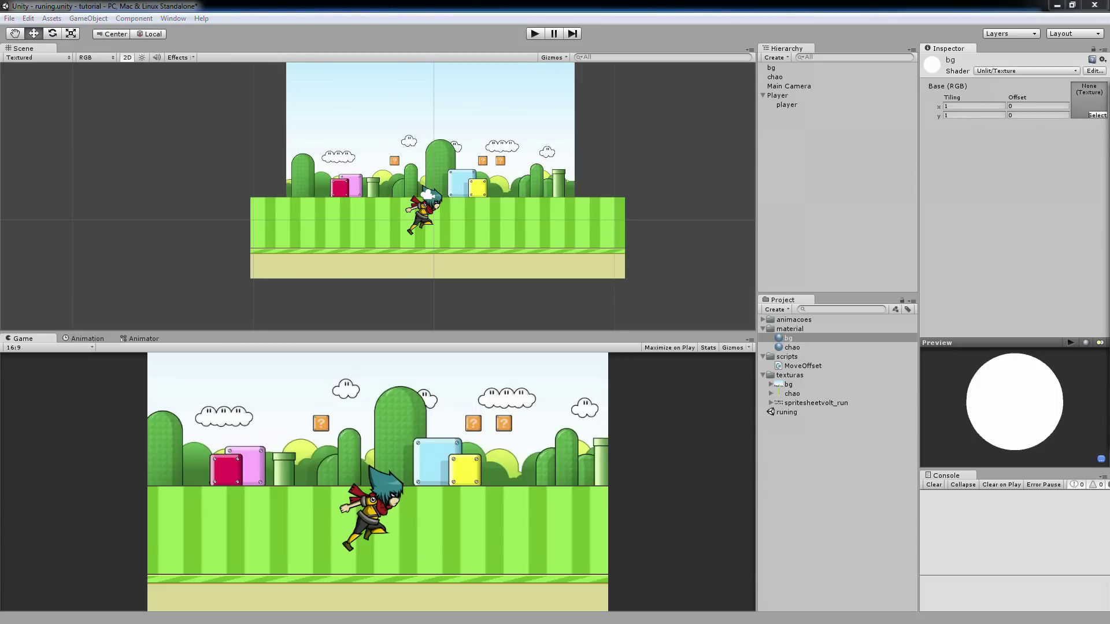
Step: Assign the bg image as the material's Base (RGB) texture and check it in the preview
{"action": "left_click", "coordinate": [1096, 115]}
{"action": "left_click_drag", "start_coordinate": [1059, 85], "coordinate": [709, 82]}
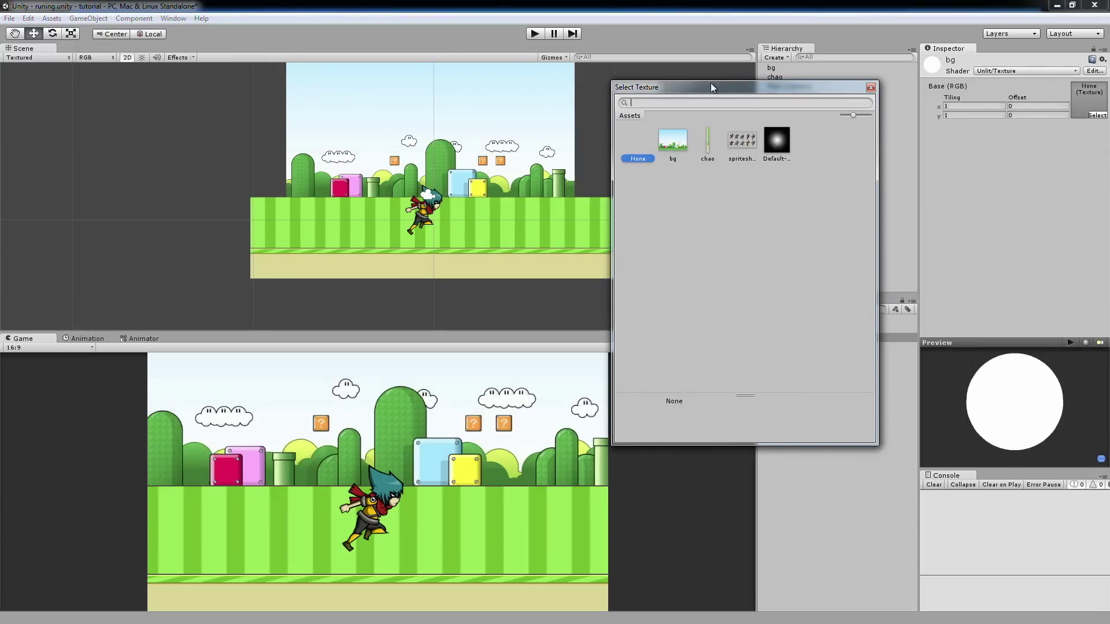
{"action": "left_click", "coordinate": [671, 145]}
{"action": "left_click", "coordinate": [870, 87]}
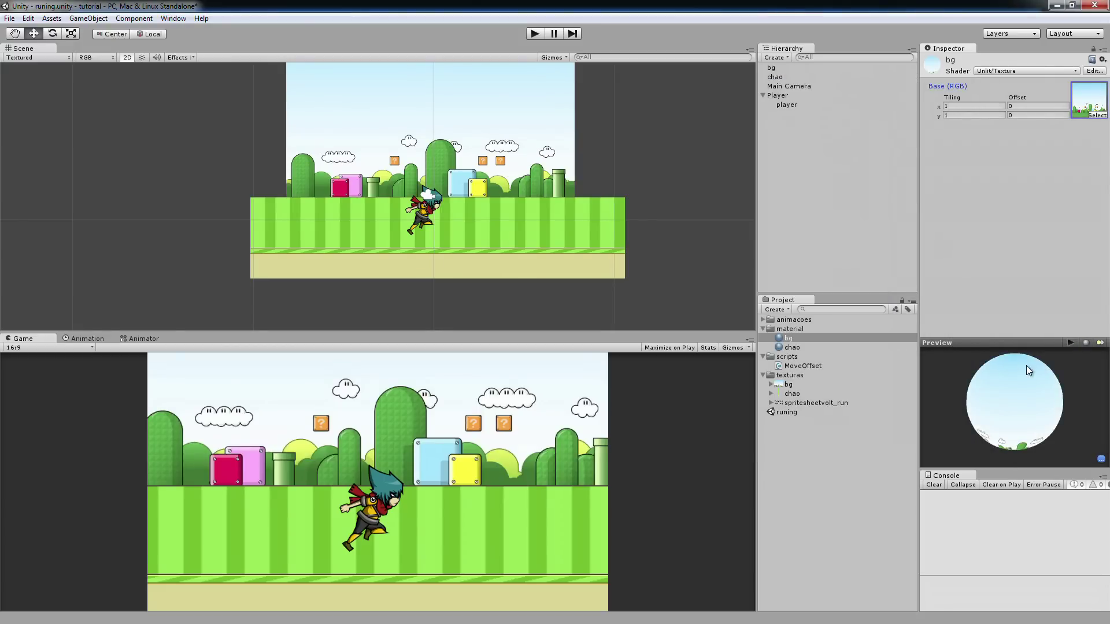
{"action": "mouse_move", "coordinate": [1010, 351]}
{"action": "left_mouse_down"}
{"action": "mouse_move", "coordinate": [1070, 343]}
{"action": "mouse_move", "coordinate": [972, 355]}
{"action": "left_mouse_up"}
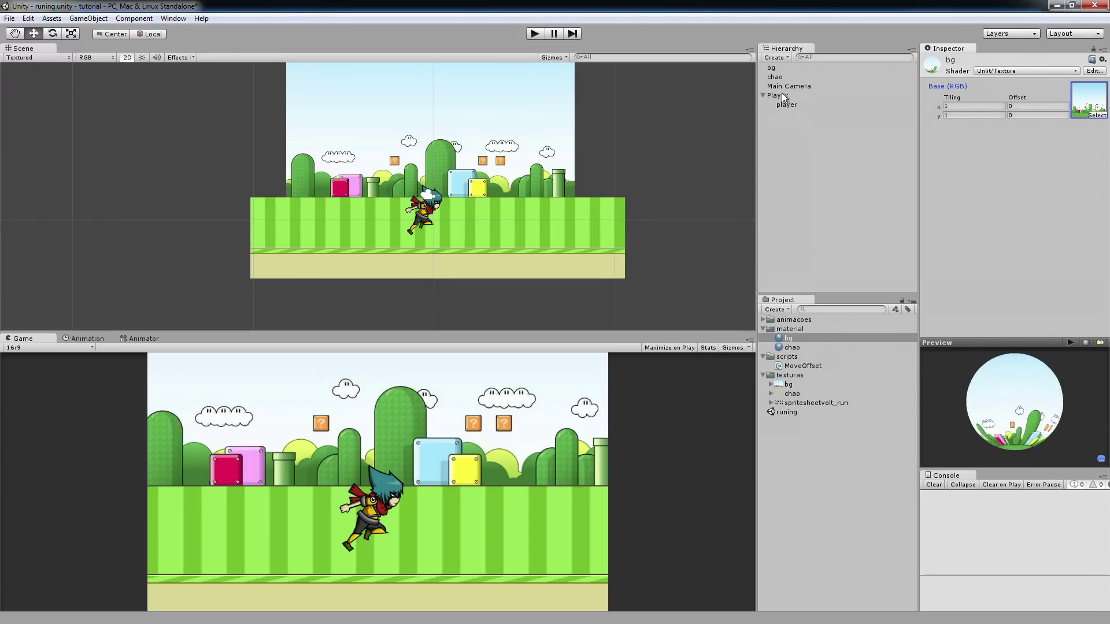
{"action": "left_click", "coordinate": [771, 69]}
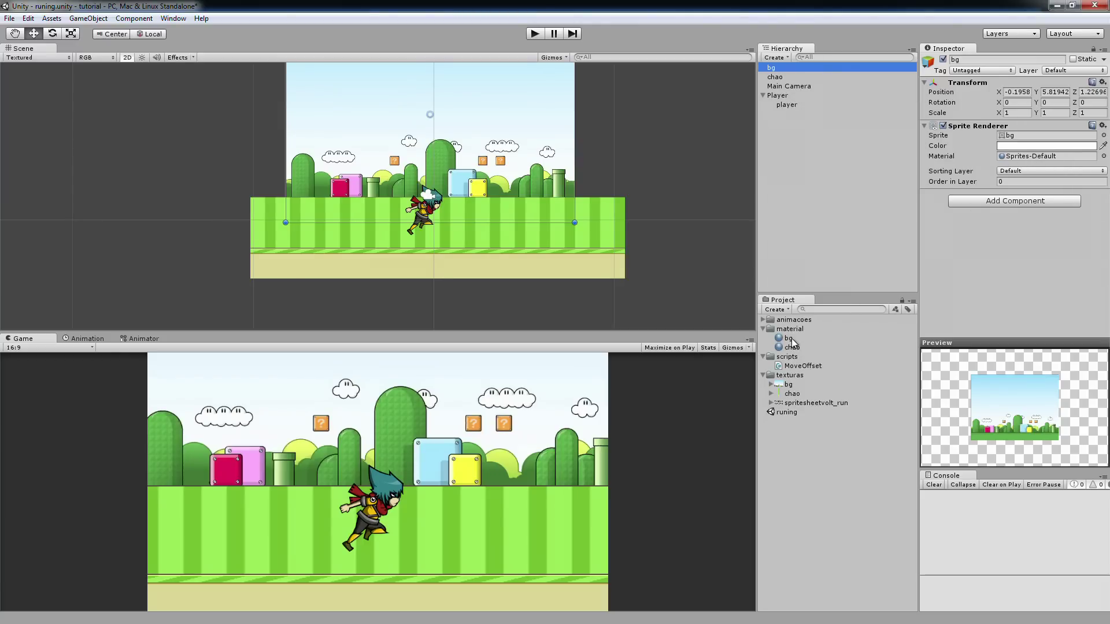
{"action": "mouse_move", "coordinate": [788, 338]}
{"action": "left_mouse_down"}
{"action": "mouse_move", "coordinate": [884, 236]}
{"action": "mouse_move", "coordinate": [1029, 161]}
{"action": "left_mouse_up"}
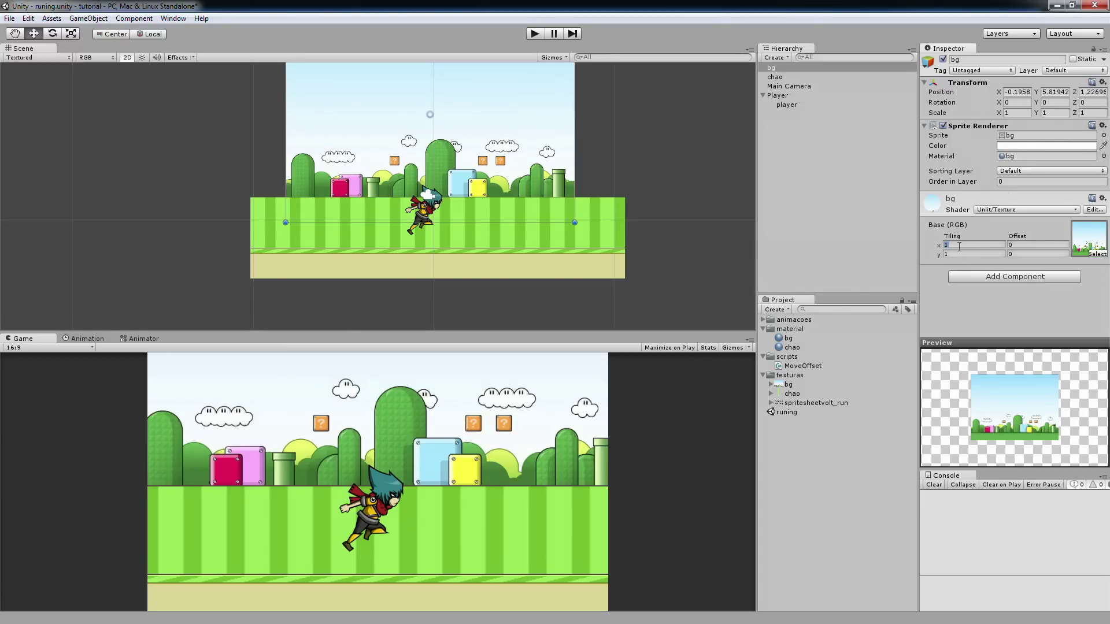
{"action": "type", "text": "3"}
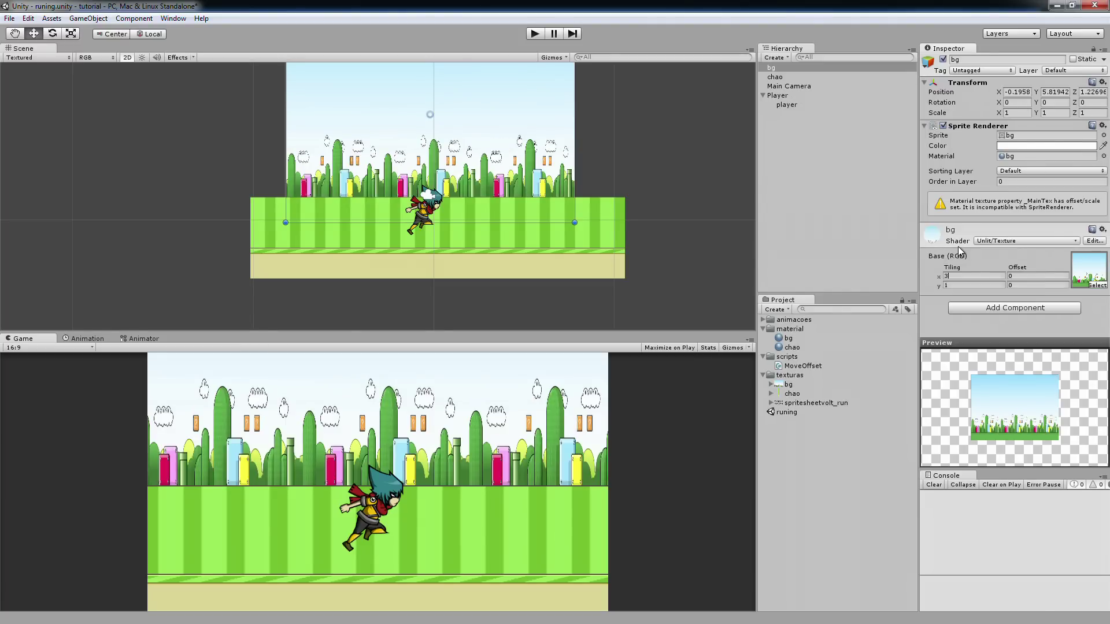
{"action": "left_click", "coordinate": [958, 250]}
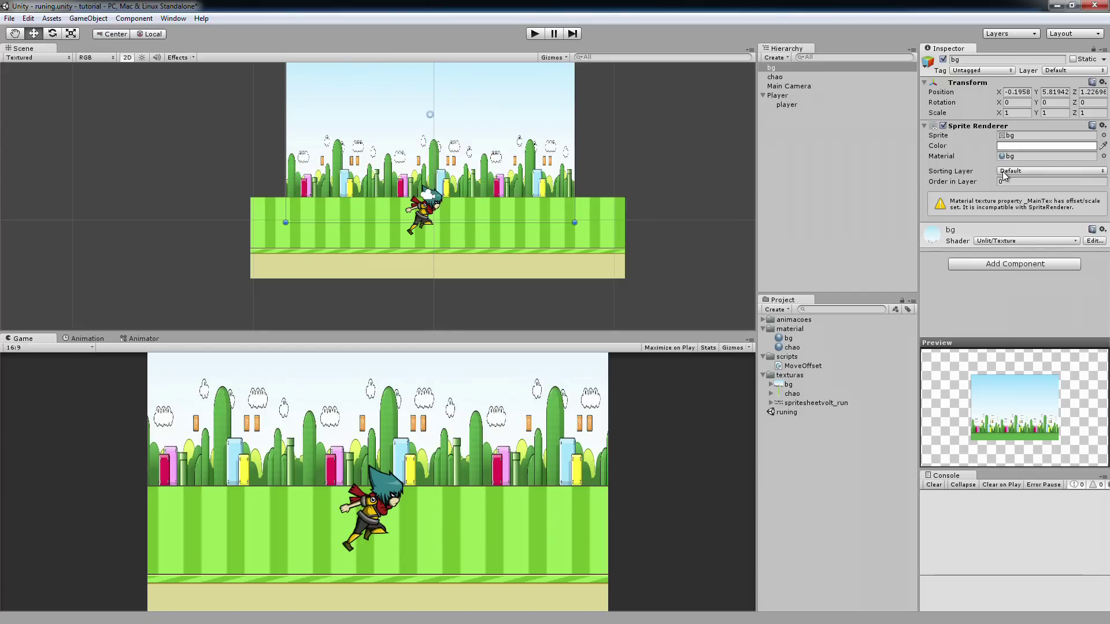
{"action": "left_click", "coordinate": [962, 234]}
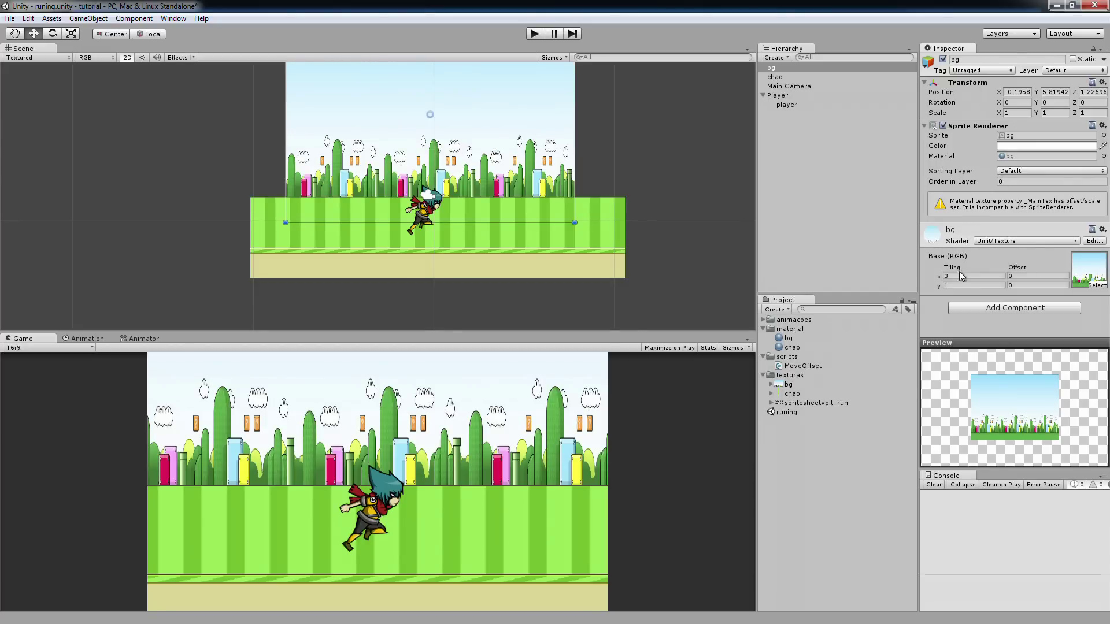
{"action": "type", "text": "1"}
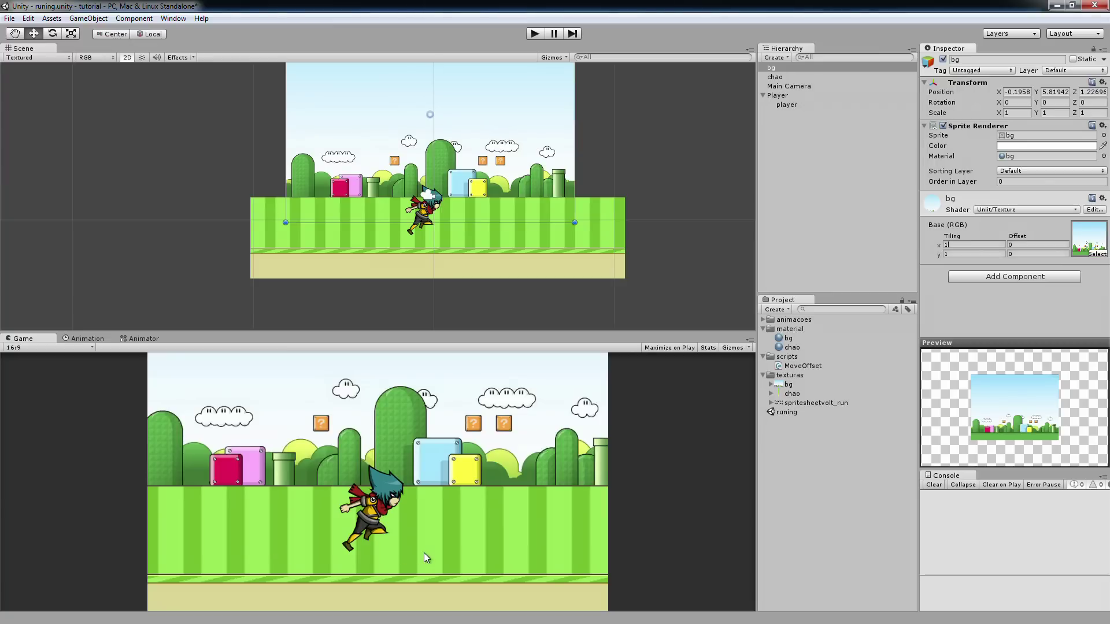
{"action": "left_click", "coordinate": [788, 77]}
{"action": "left_click", "coordinate": [962, 310]}
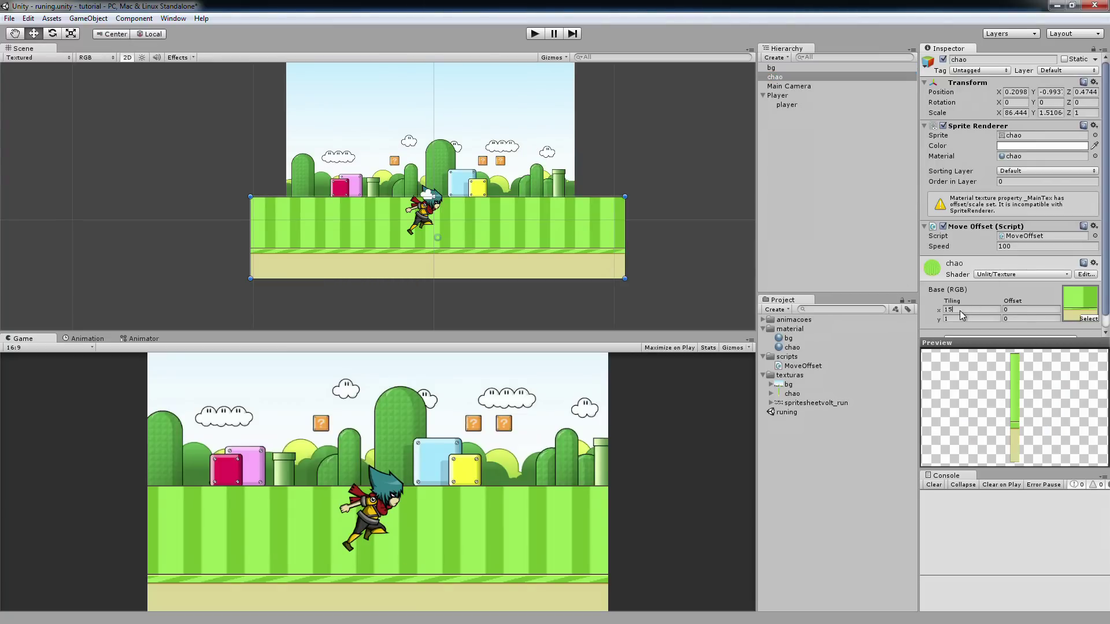
{"action": "type", "text": "18"}
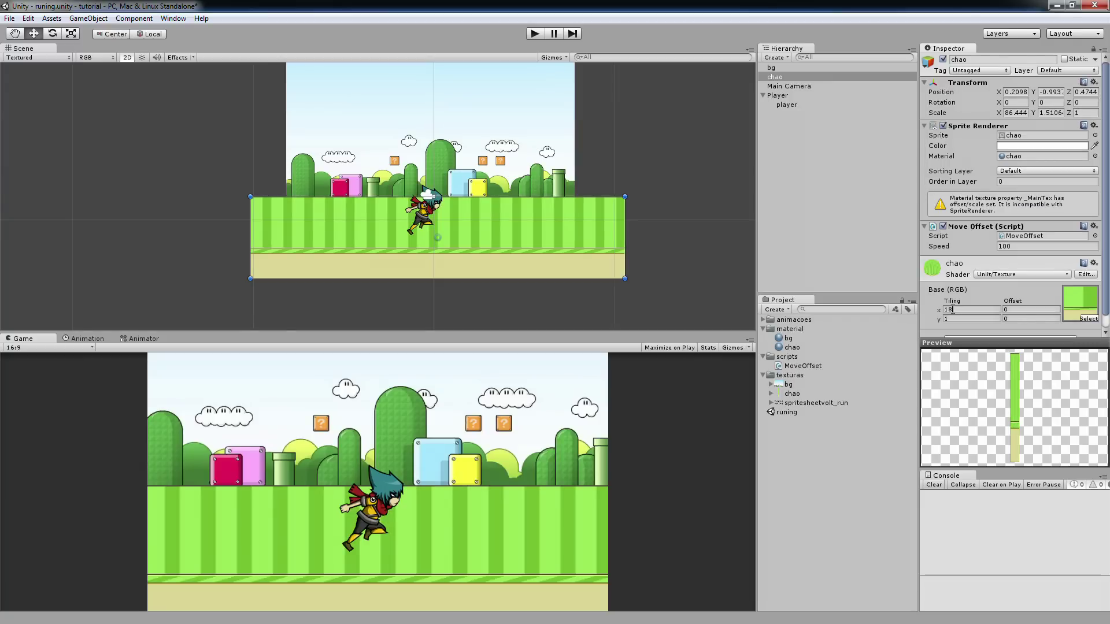
{"action": "type", "text": "30"}
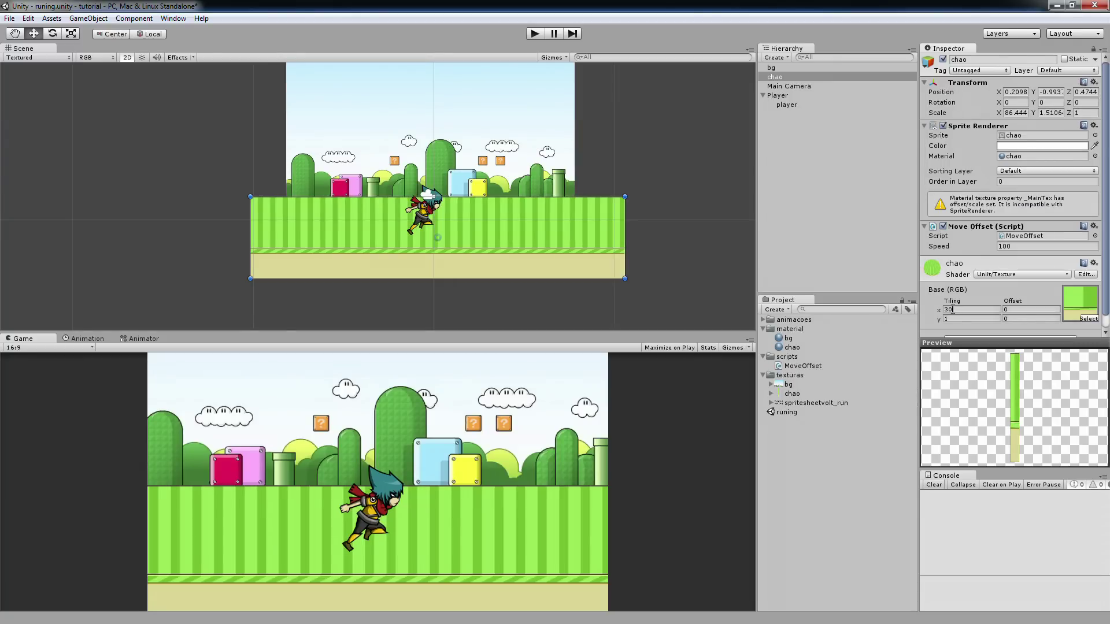
{"action": "left_click", "coordinate": [535, 35]}
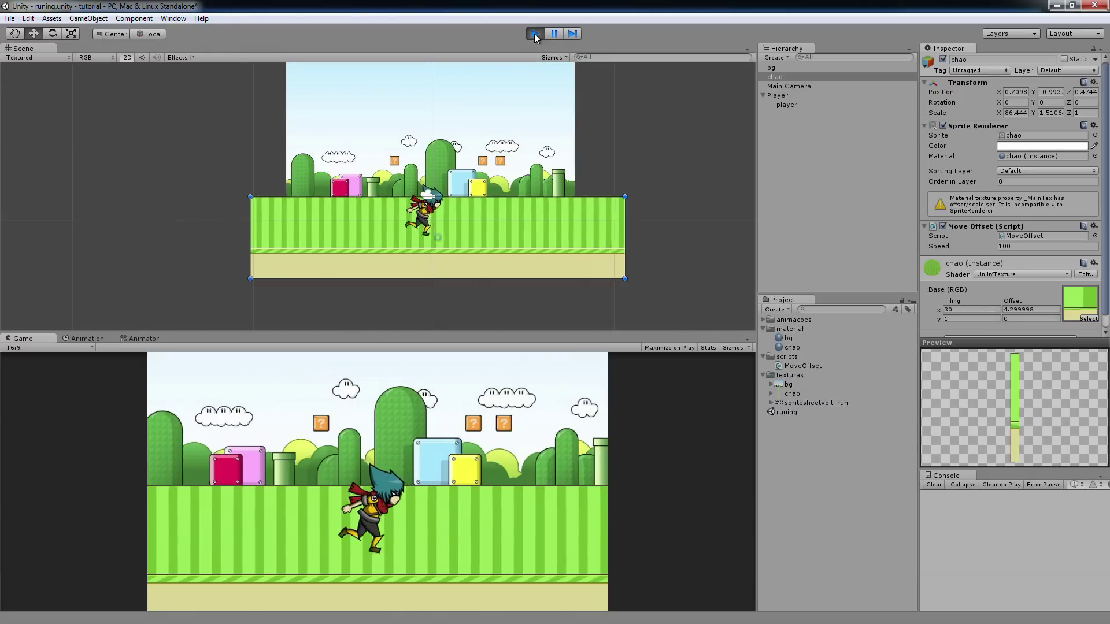
{"action": "left_click", "coordinate": [535, 36]}
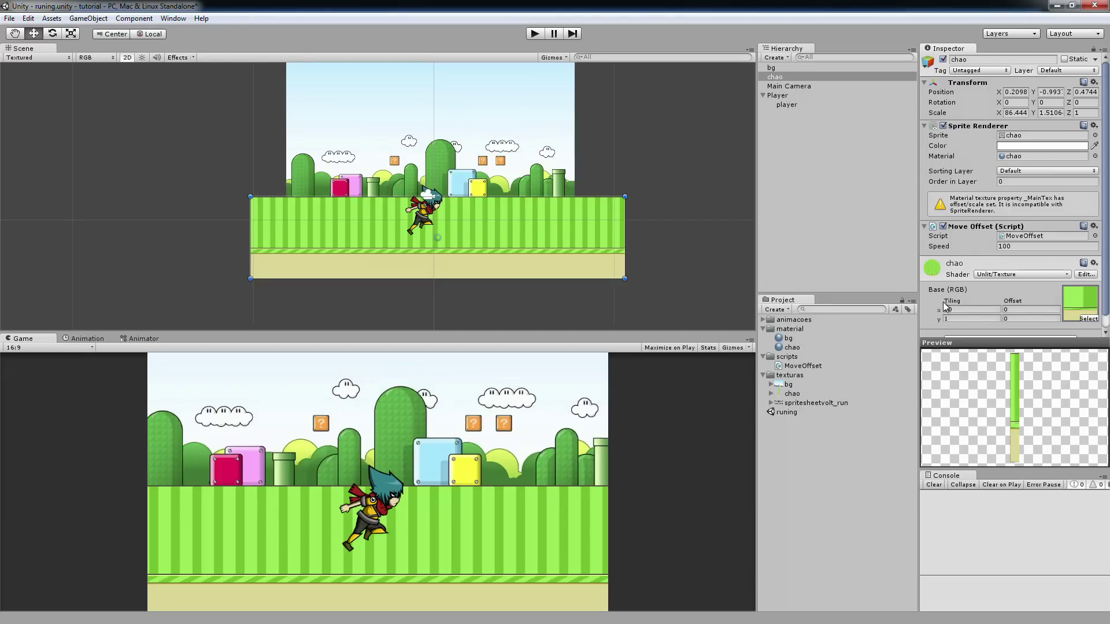
{"action": "type", "text": "30"}
{"action": "left_click", "coordinate": [536, 36]}
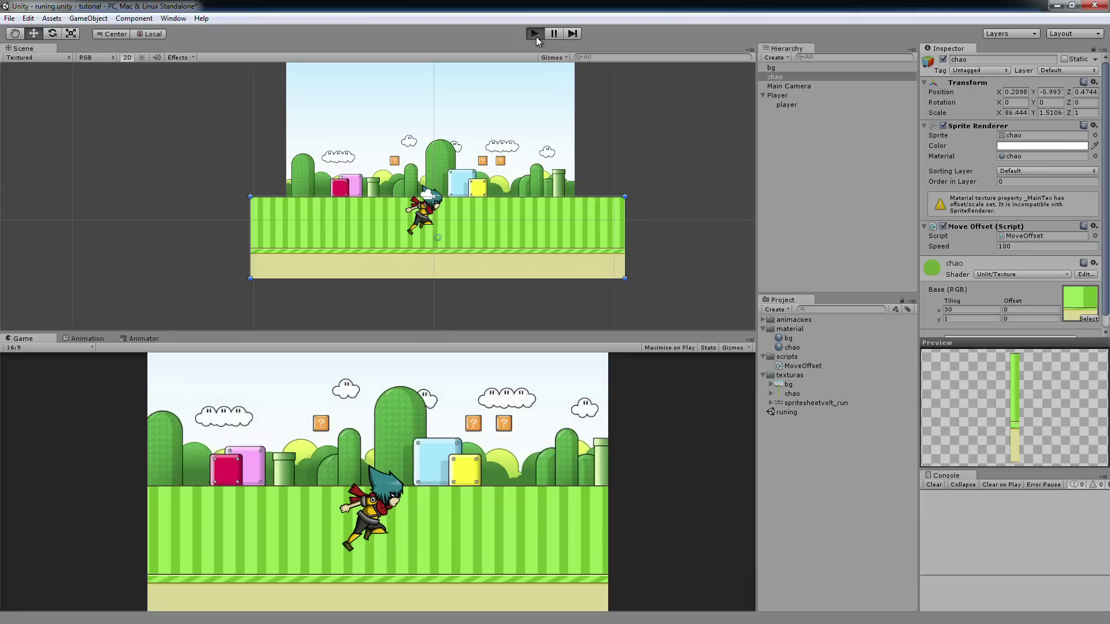
{"action": "left_click", "coordinate": [535, 37]}
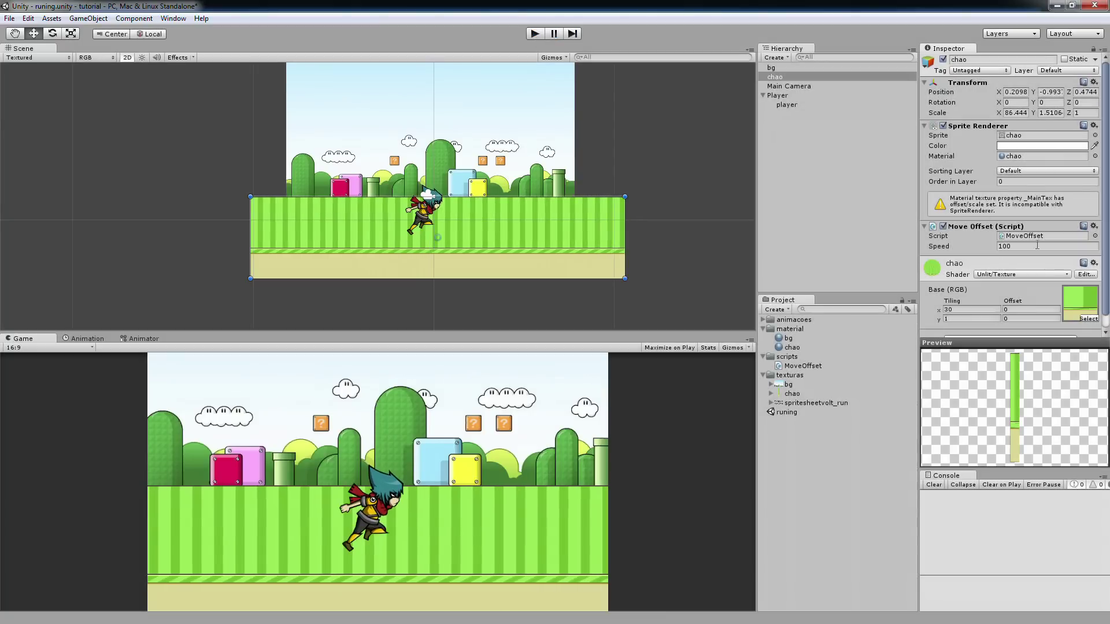
{"action": "key", "text": "BackSpace"}
{"action": "key", "text": "BackSpace"}
{"action": "type", "text": "15"}
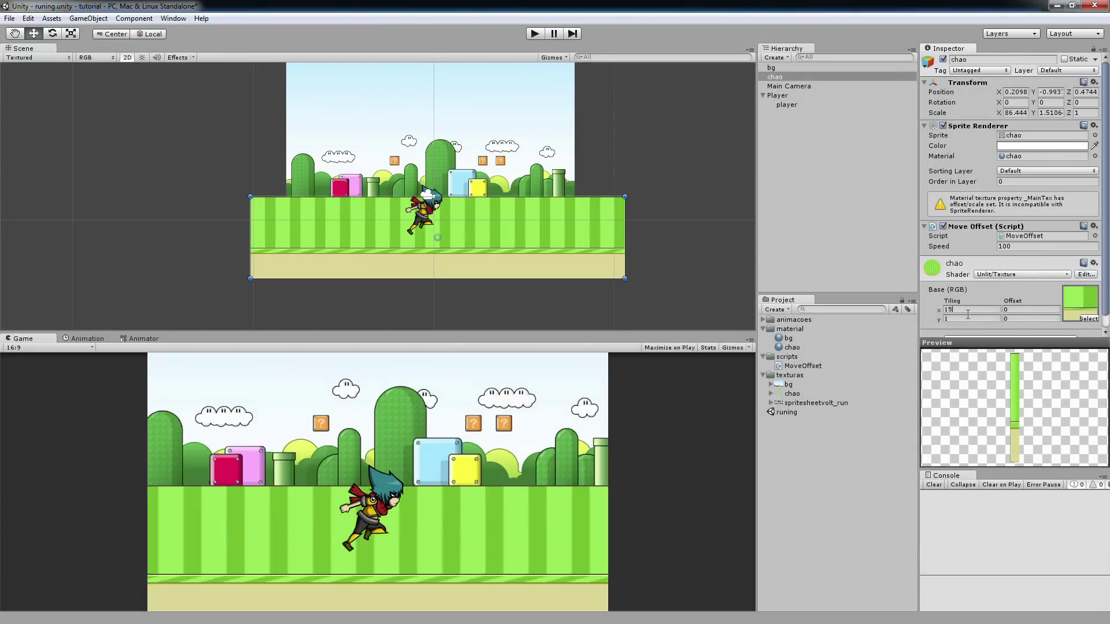
{"action": "left_click", "coordinate": [533, 35]}
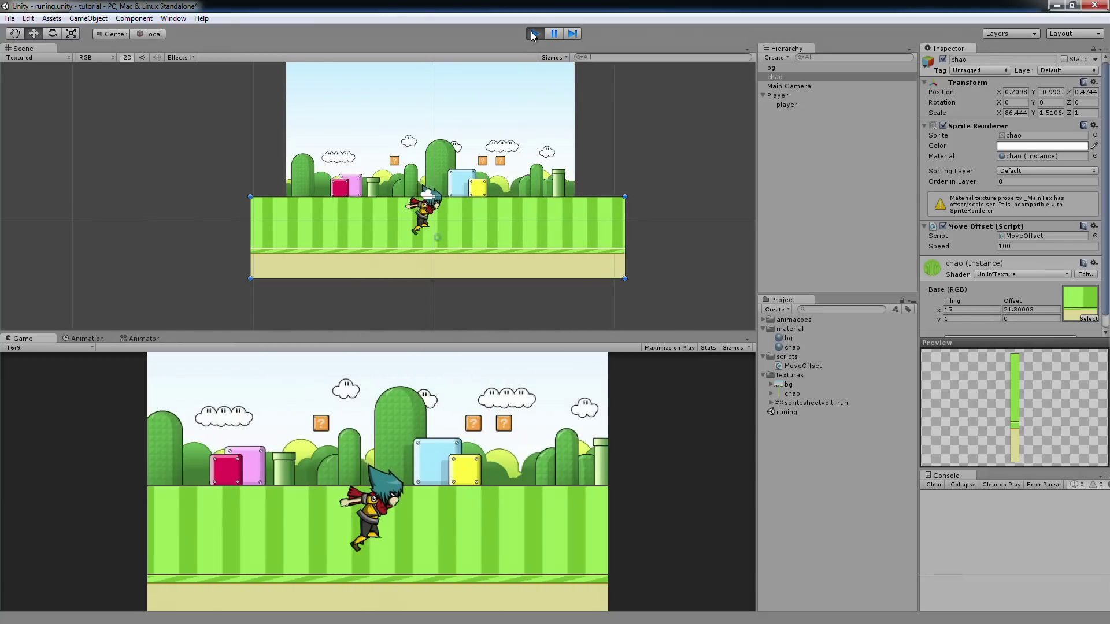
{"action": "left_click", "coordinate": [533, 35]}
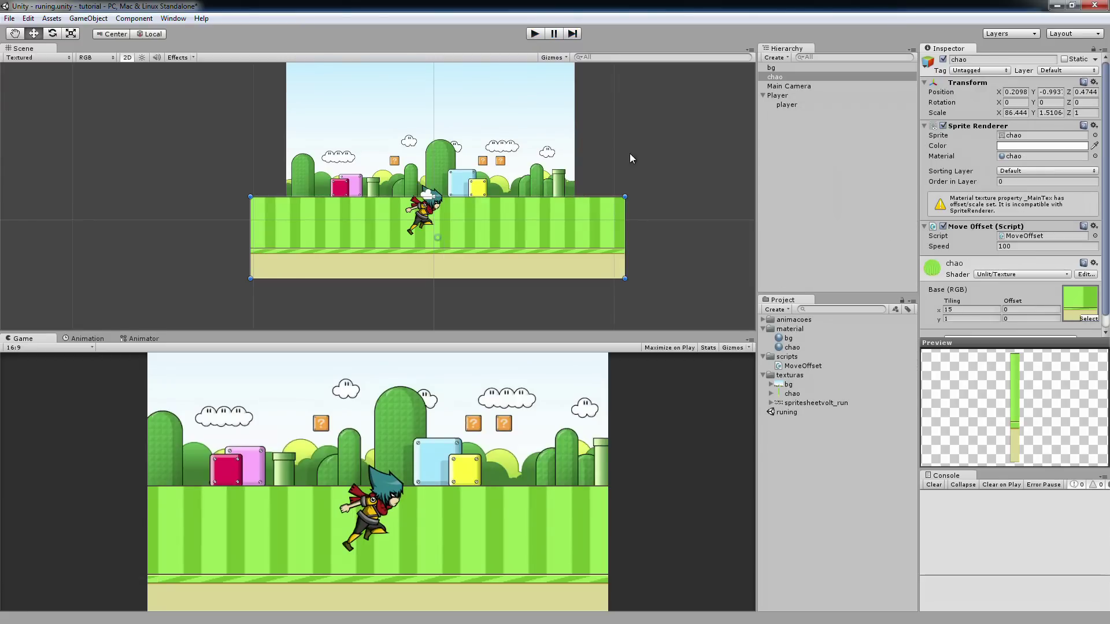
{"action": "left_click", "coordinate": [544, 139]}
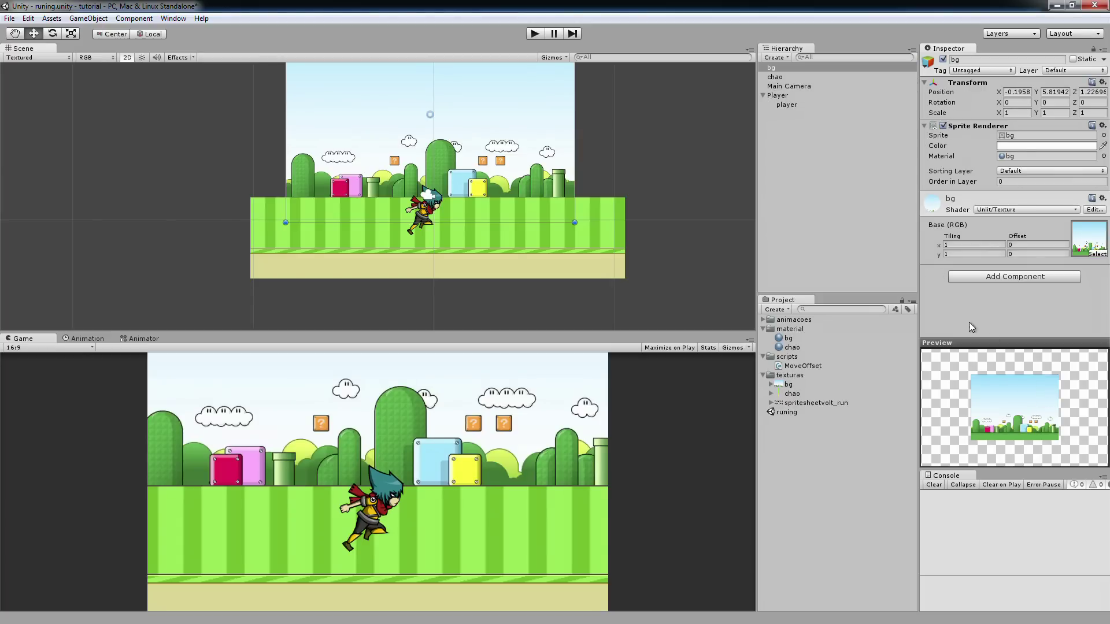
Step: Attach the MoveOffset script to bg with Speed 2 and play the scene
{"action": "left_click", "coordinate": [788, 368]}
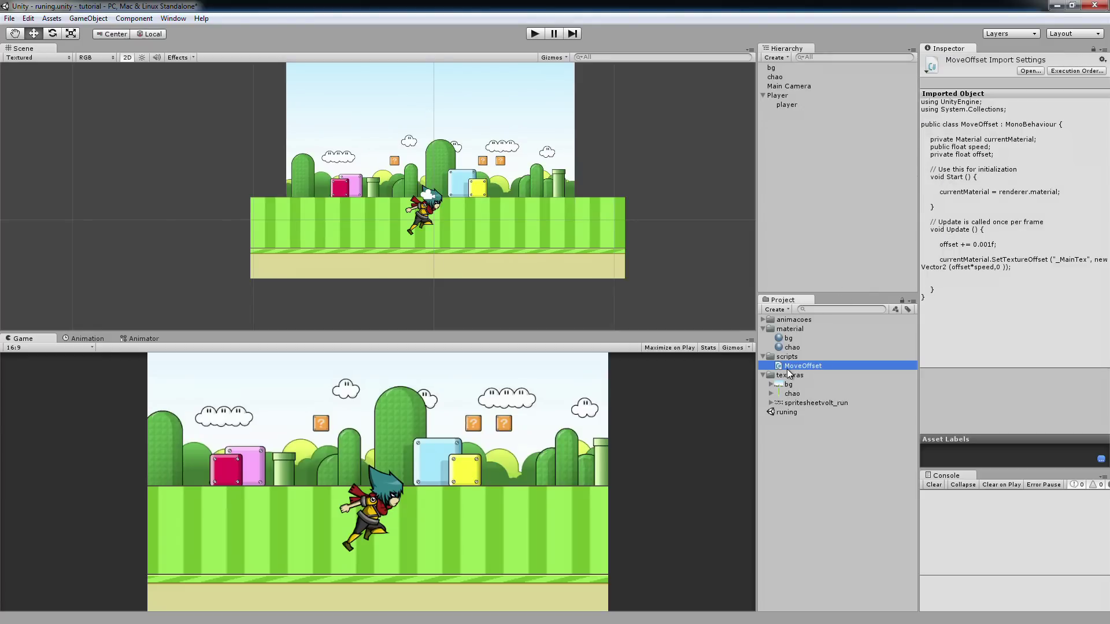
{"action": "left_click", "coordinate": [774, 69]}
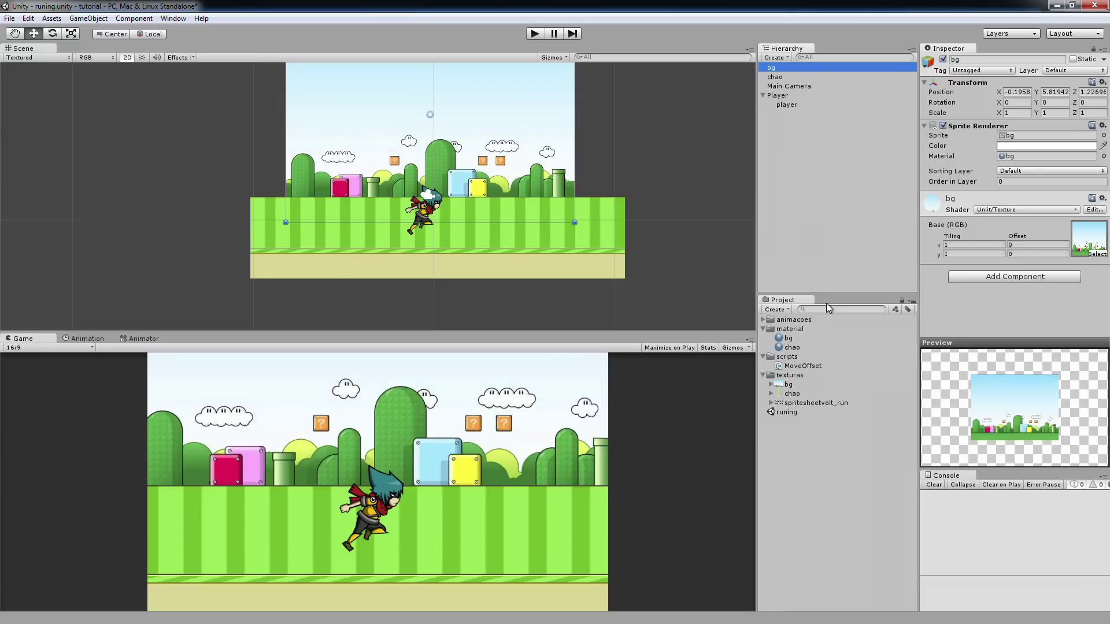
{"action": "left_click_drag", "start_coordinate": [793, 370], "coordinate": [981, 311]}
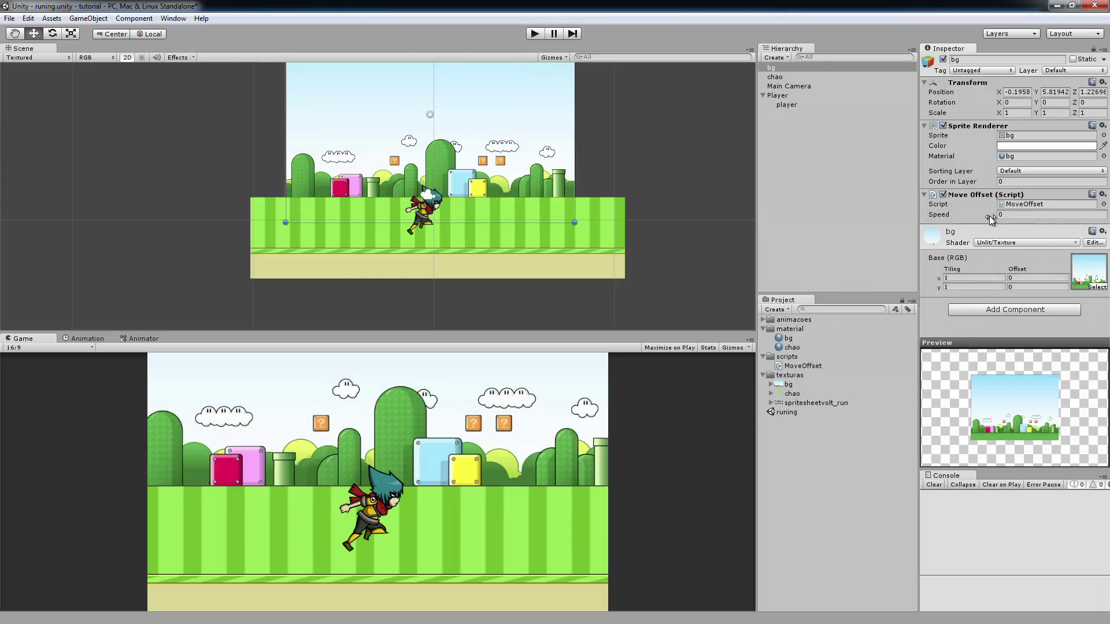
{"action": "left_click", "coordinate": [1010, 214]}
{"action": "type", "text": "2"}
{"action": "left_click", "coordinate": [537, 33]}
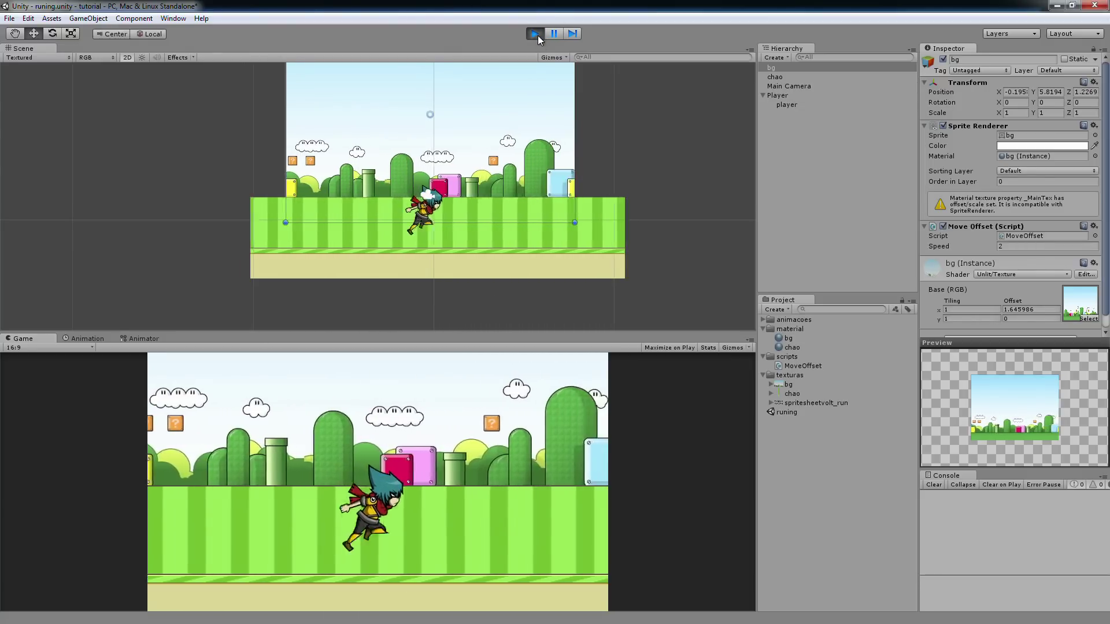
Step: End the play test so bg and the ground stop scrolling
{"action": "left_click", "coordinate": [535, 34]}
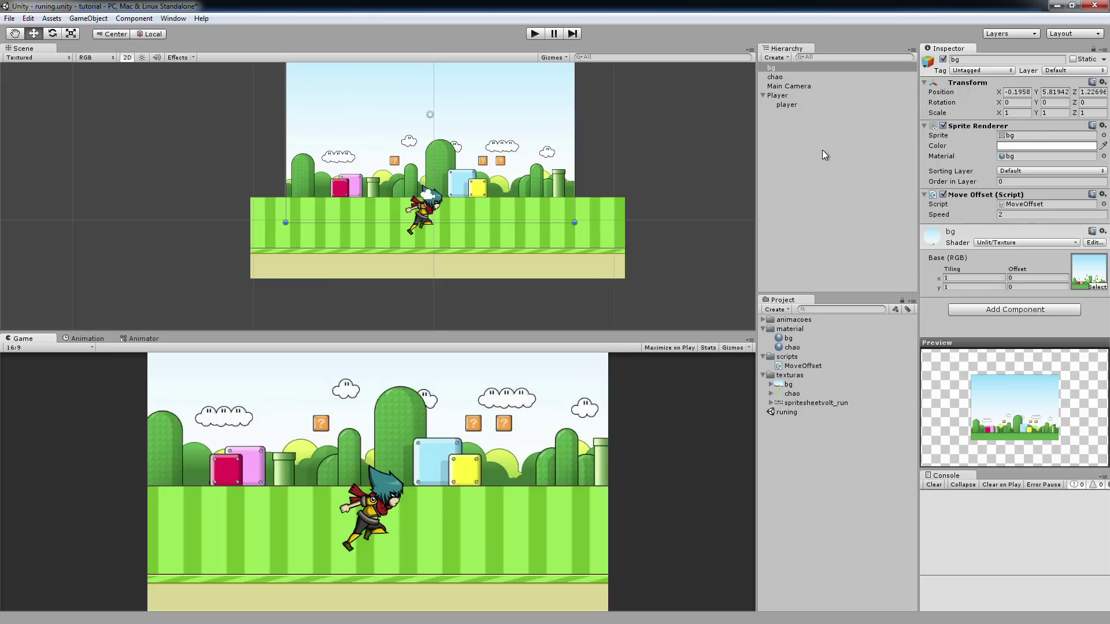
Step: Test bg's Move Offset speed at 6 in play mode, then lower it to 1.5
{"action": "left_click", "coordinate": [1020, 214]}
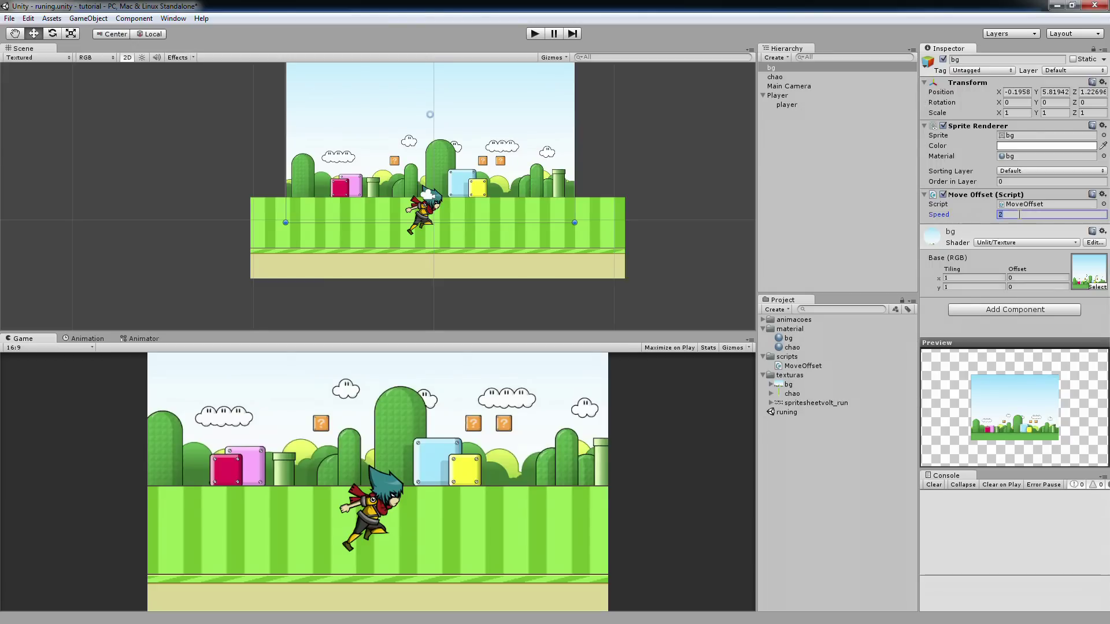
{"action": "type", "text": "6"}
{"action": "left_click", "coordinate": [534, 35]}
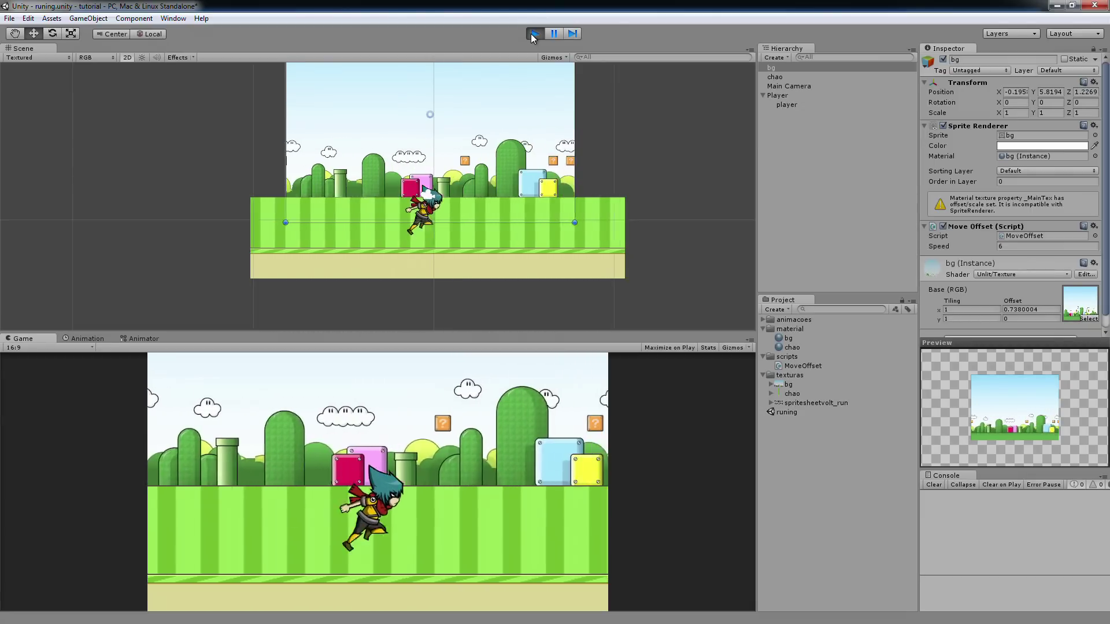
{"action": "left_click", "coordinate": [534, 34]}
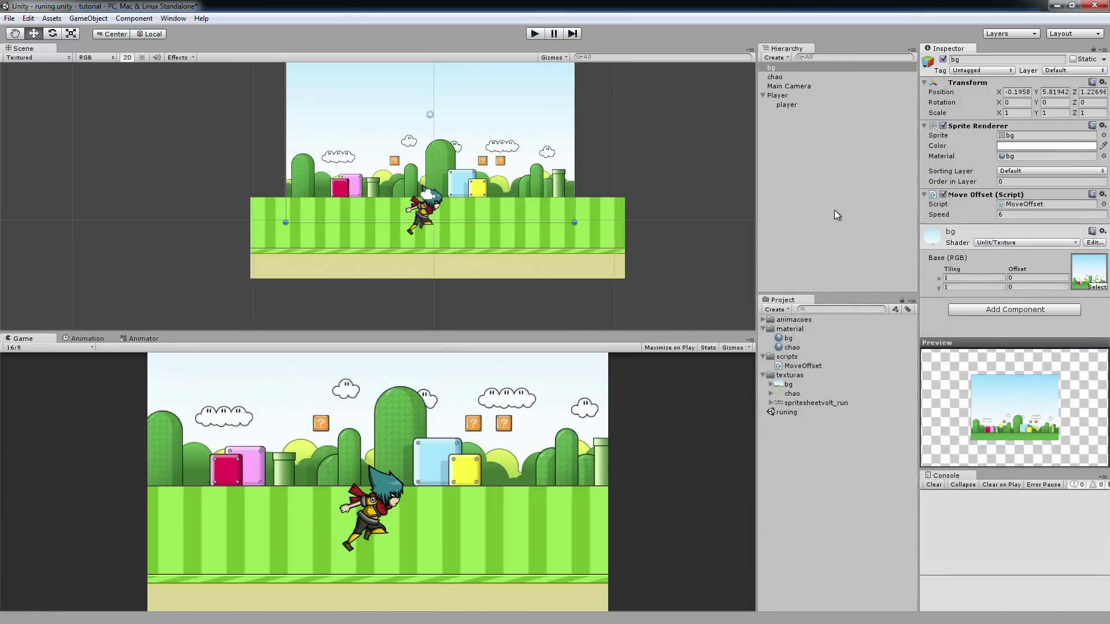
{"action": "left_click", "coordinate": [1002, 215]}
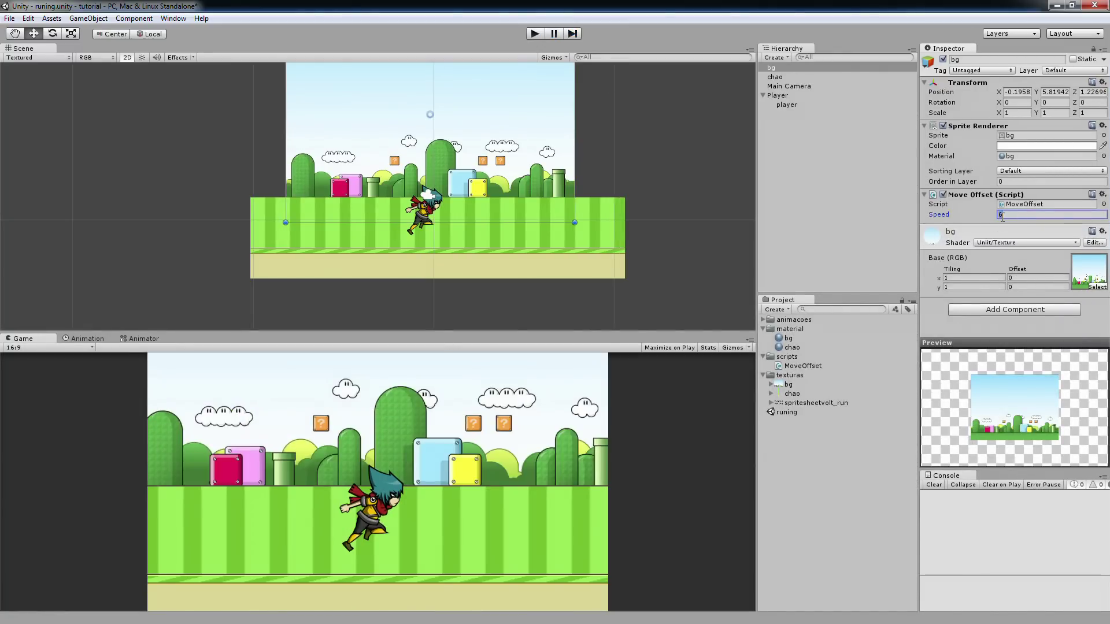
{"action": "type", "text": "1"}
{"action": "type", "text": ".5"}
Step: Play the scene to watch bg scroll at speed 1.5 behind the ground
{"action": "left_click", "coordinate": [534, 34]}
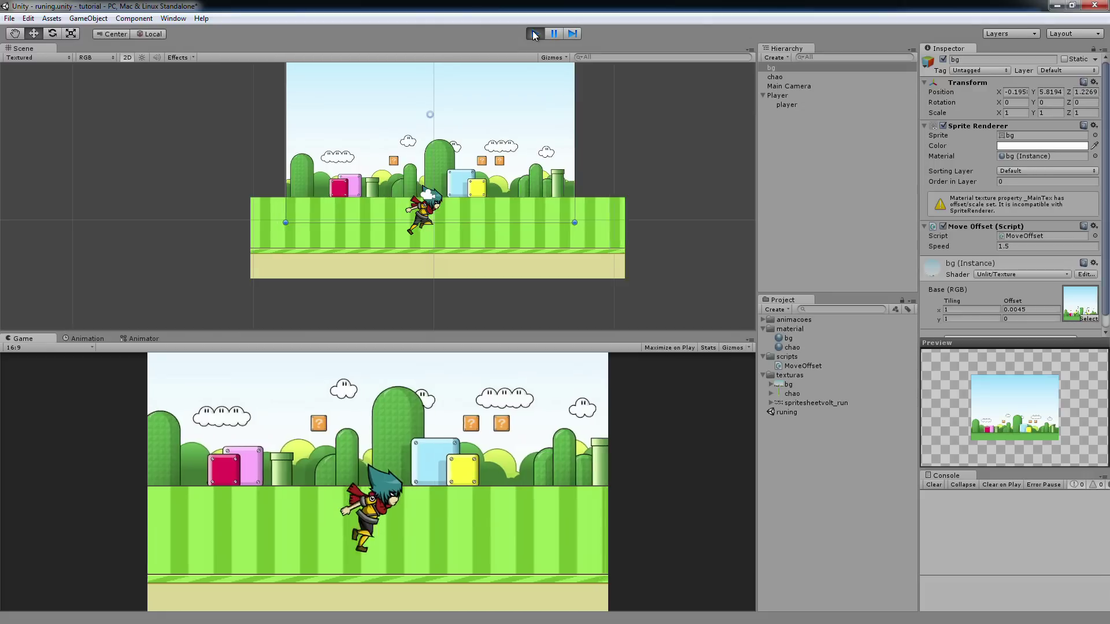